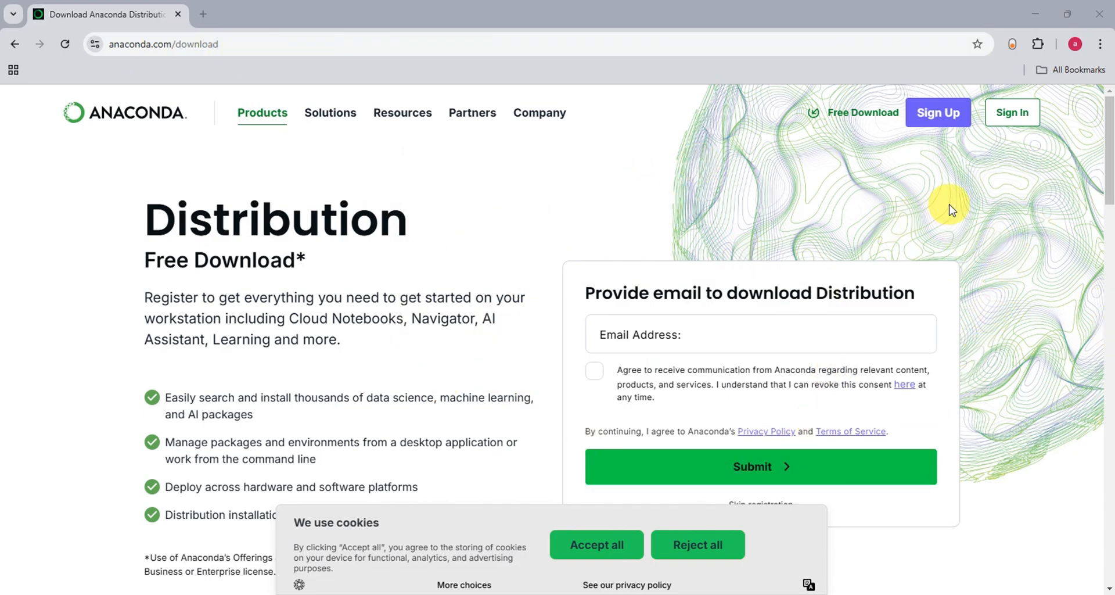
Step: Request the free Anaconda Distribution download by submitting the email address, leaving the communication consent unchecked
click(861, 118)
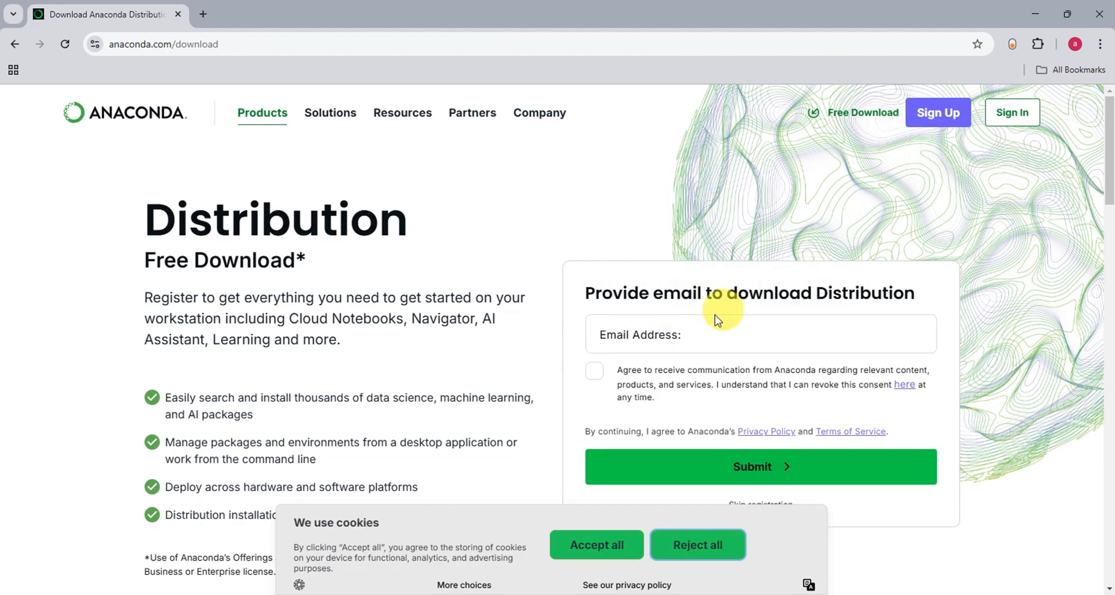
click(686, 346)
click(651, 350)
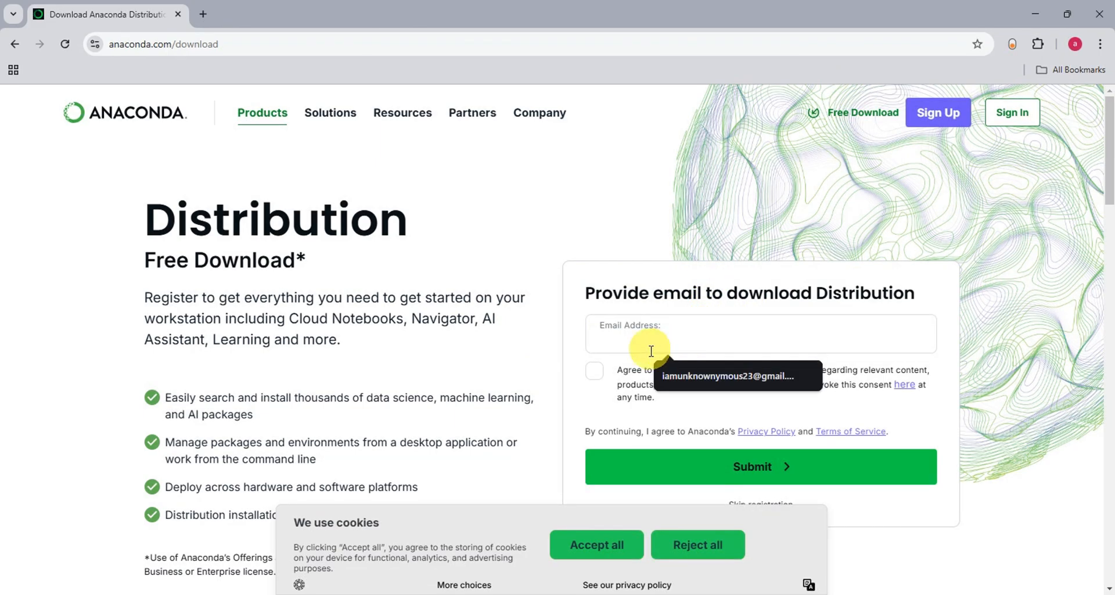
click(666, 376)
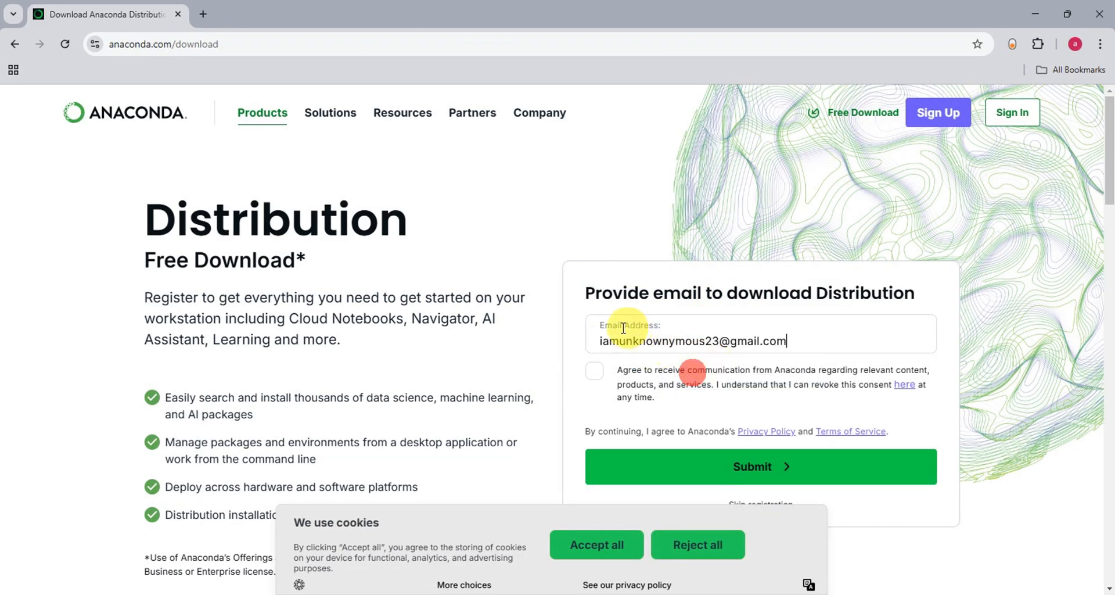
click(593, 371)
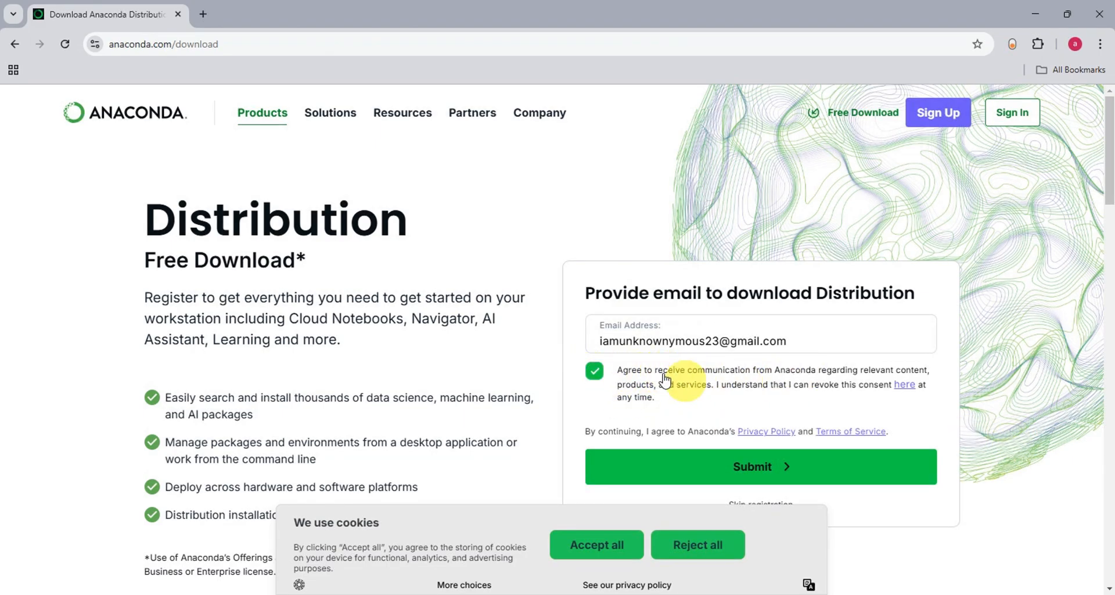
click(593, 370)
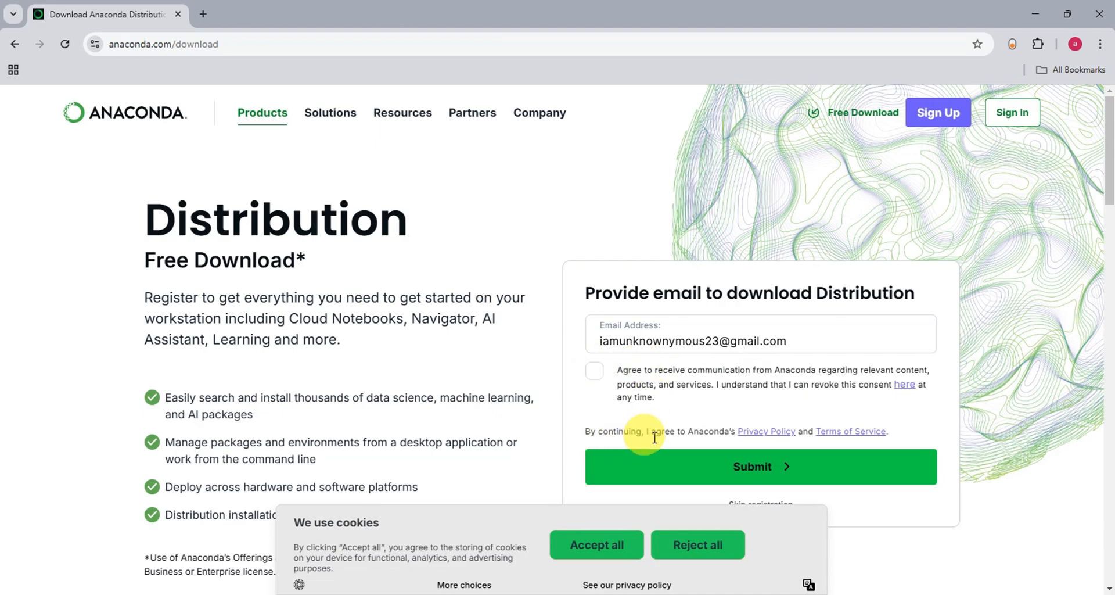
scroll(714, 389, down, 1)
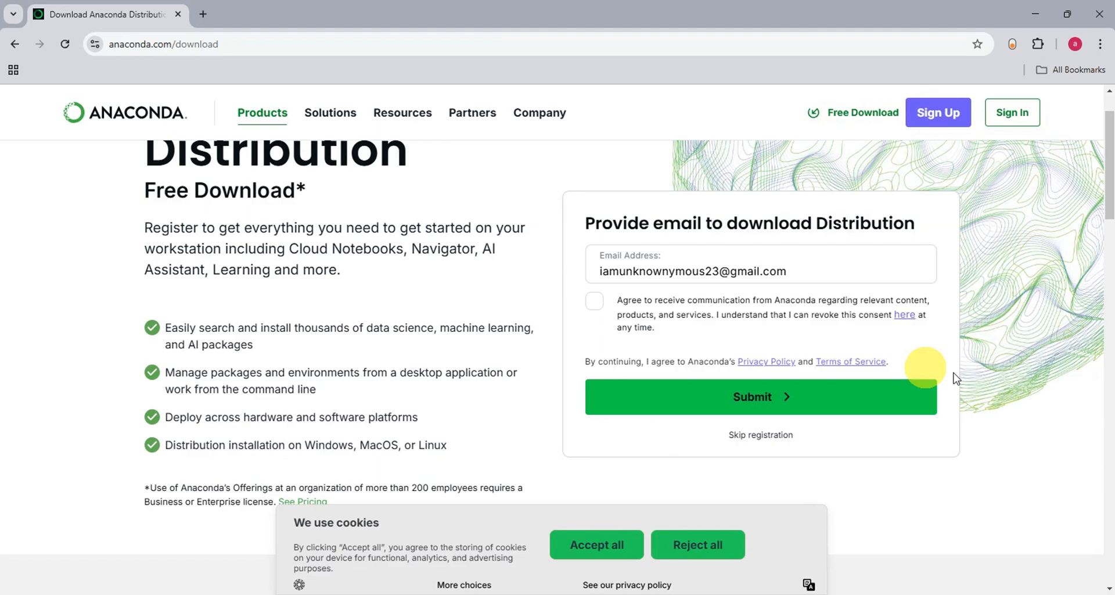
click(749, 403)
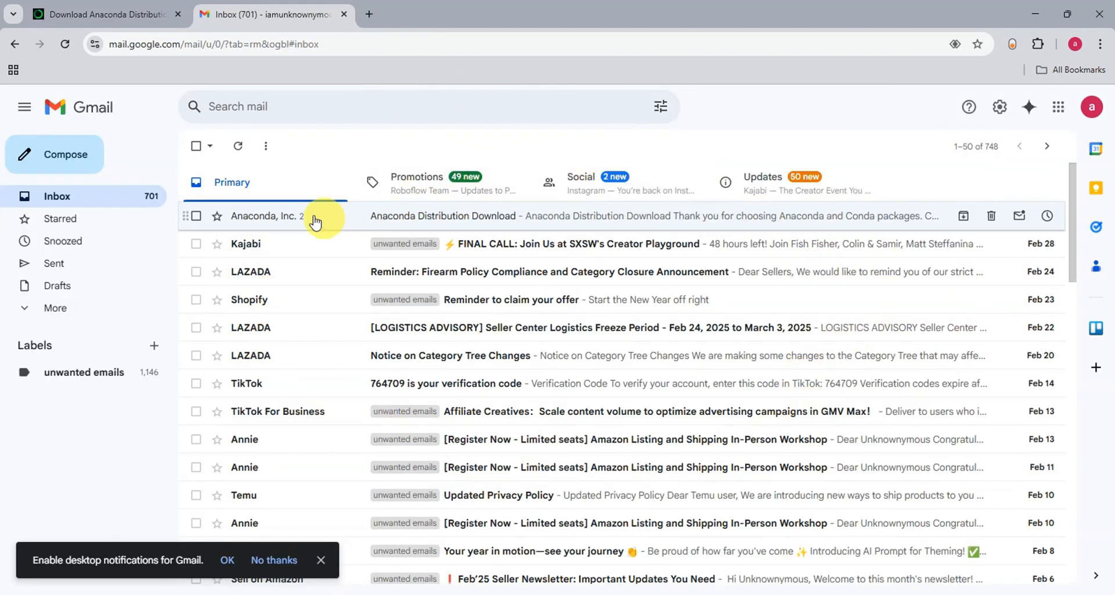
Step: Open the Anaconda Distribution Download email in the Gmail inbox, expand its hidden content and follow its download link
click(382, 223)
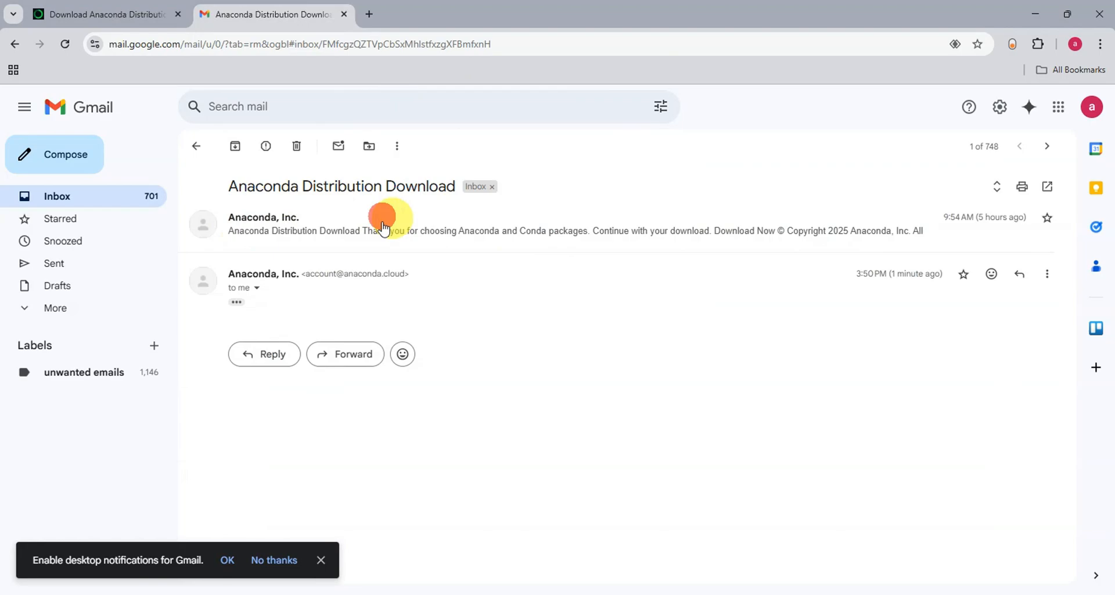
click(236, 302)
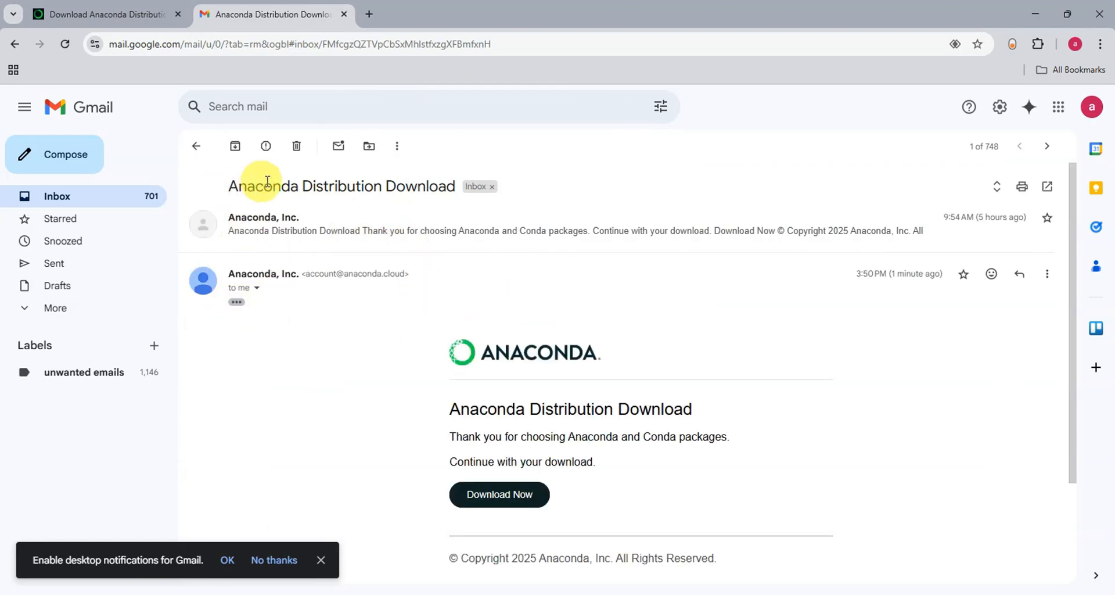
scroll(513, 438, down, 1)
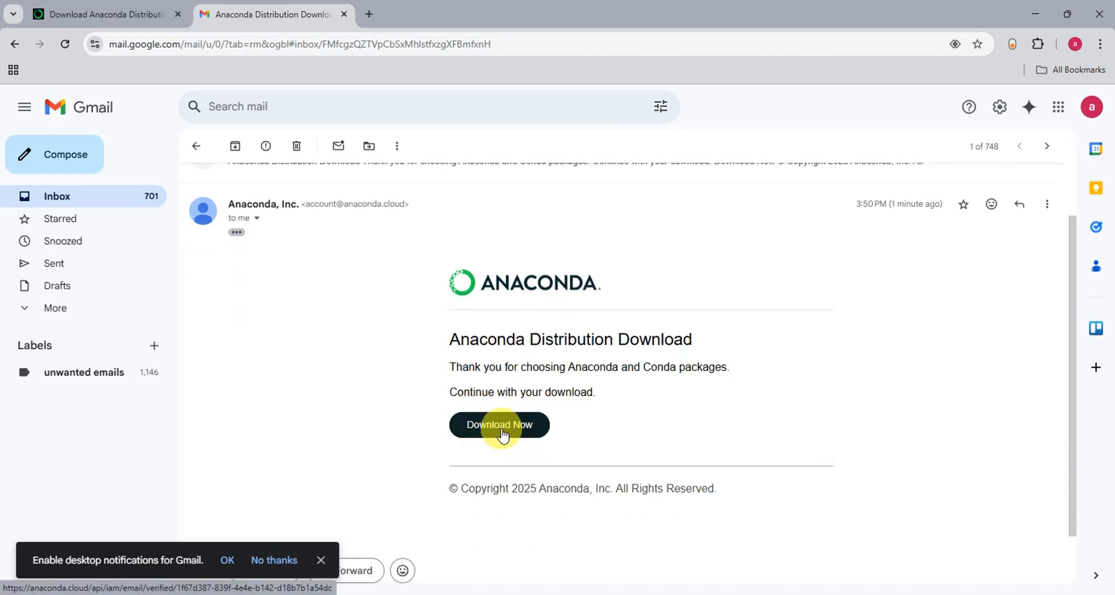
click(502, 429)
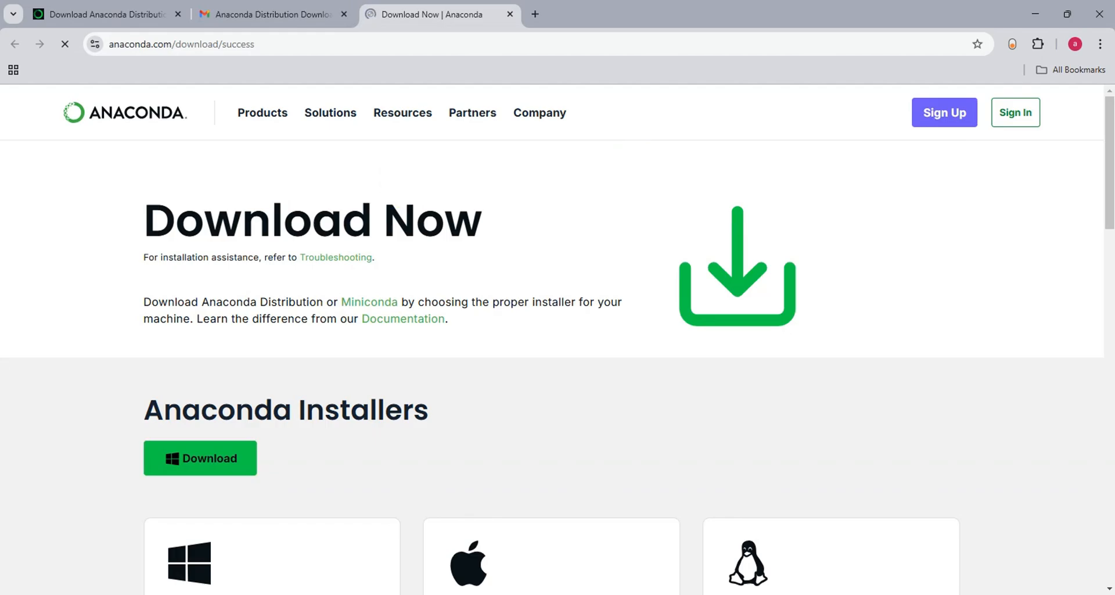
Step: Download the Windows 64-Bit Graphical Installer for Python 3.12
scroll(719, 278, down, 5)
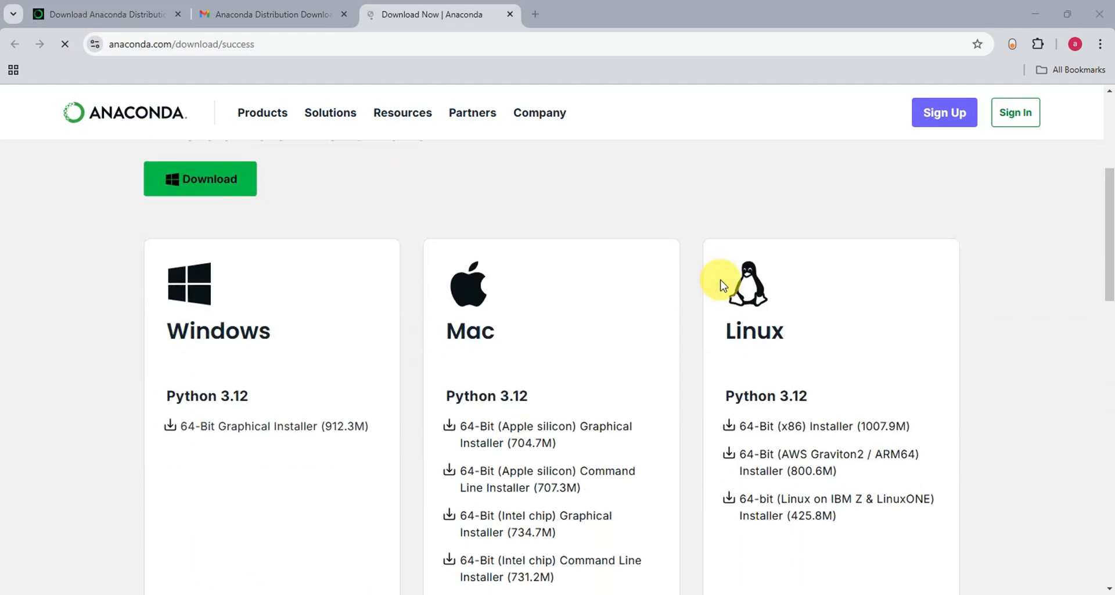
scroll(720, 285, down, 1)
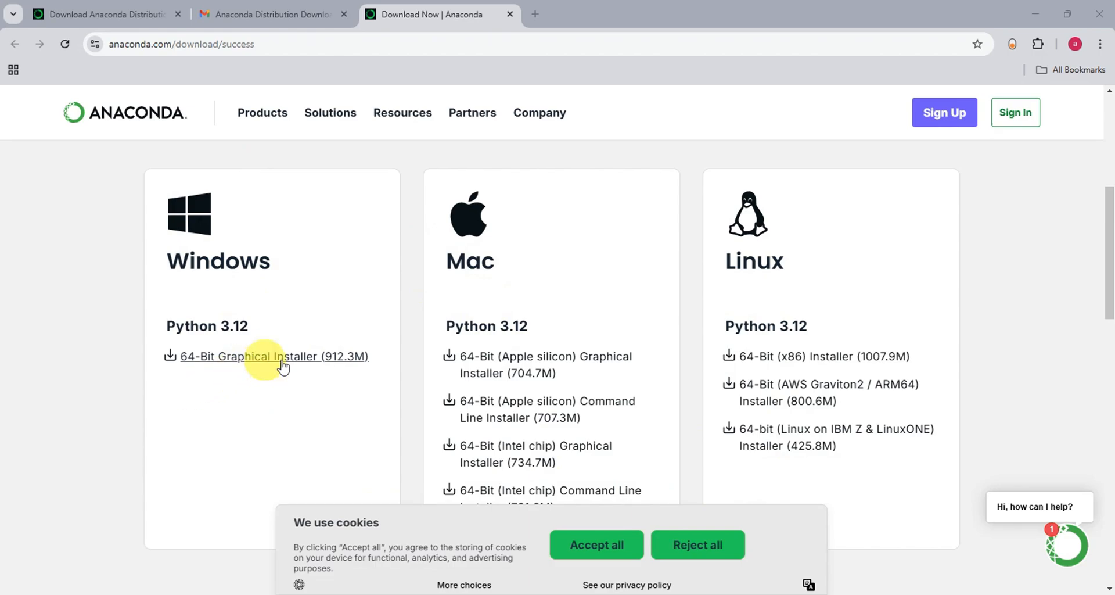
click(331, 358)
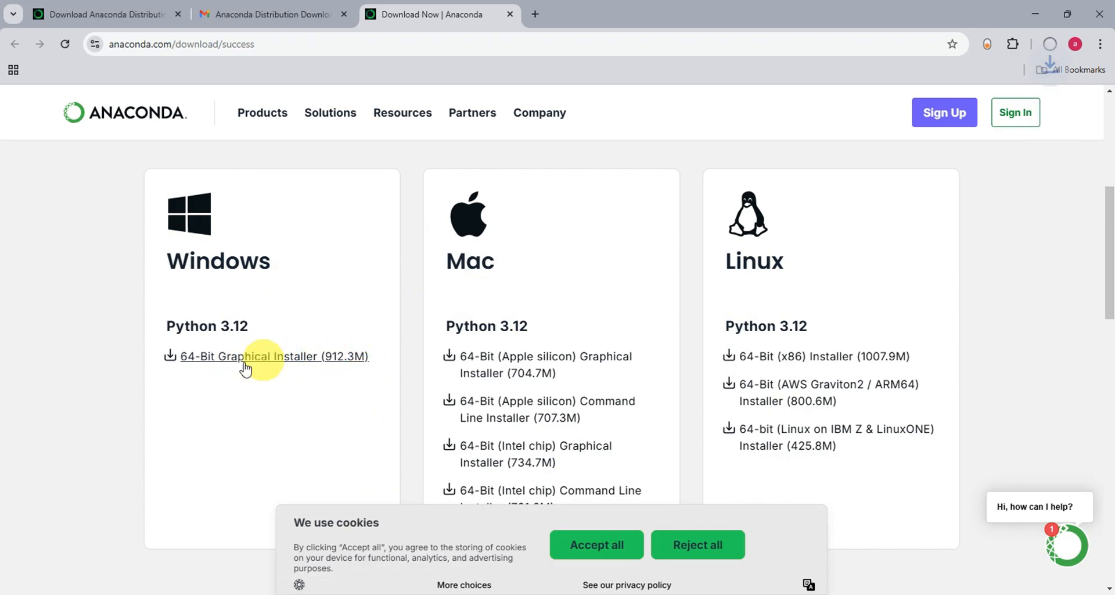
Step: Show the downloaded Anaconda3-2024.10-1-Windows-x86_64 installer in its folder and run it
click(1051, 43)
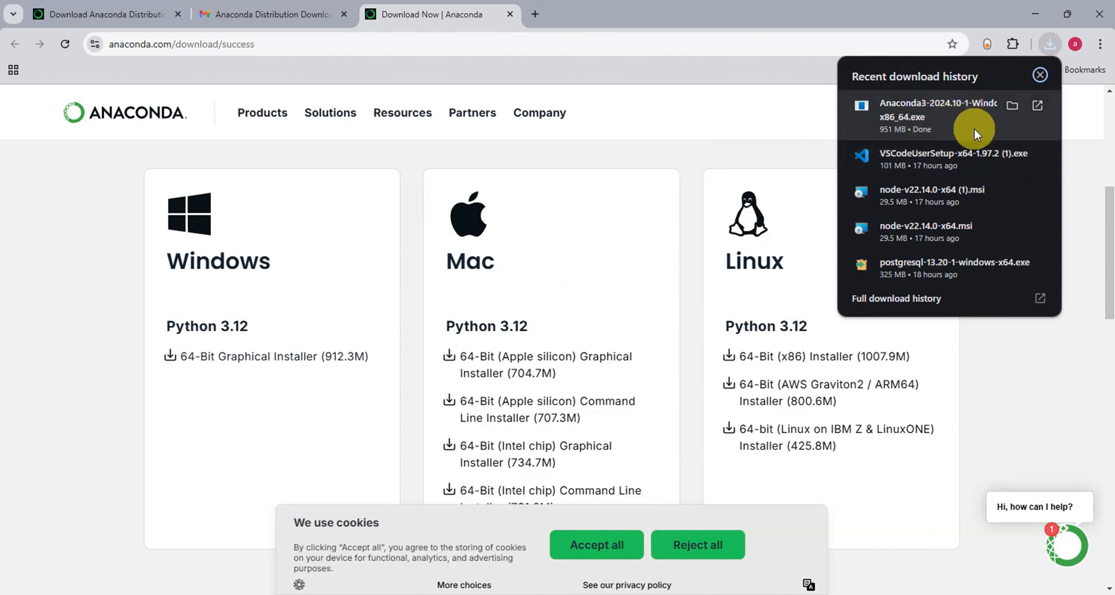
click(1010, 106)
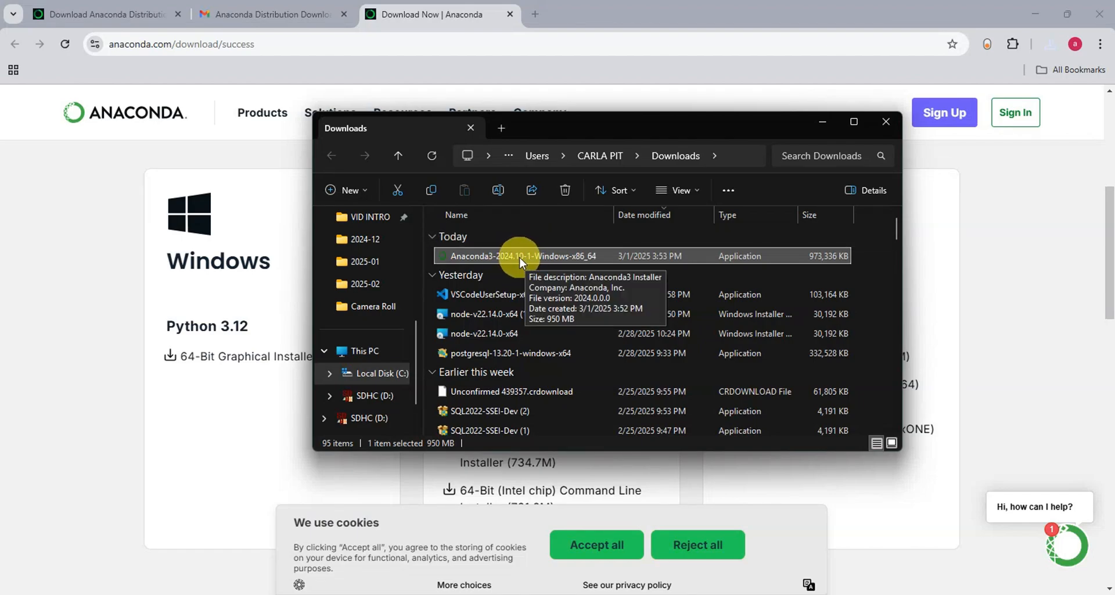
double_click(520, 256)
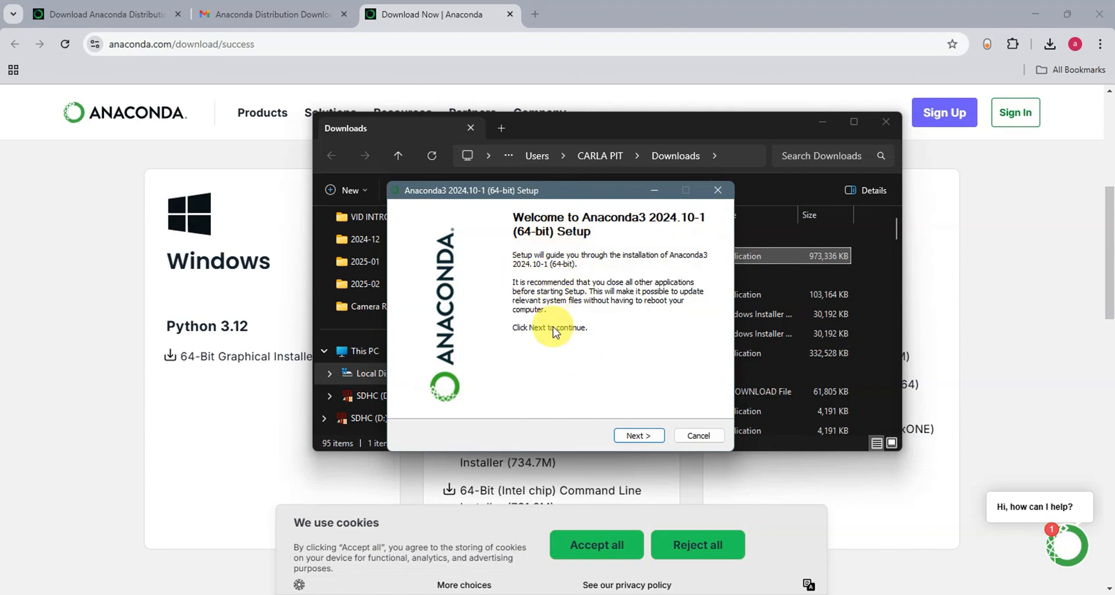
Step: Continue past the setup welcome page, review the Anaconda license agreement and accept it
click(630, 435)
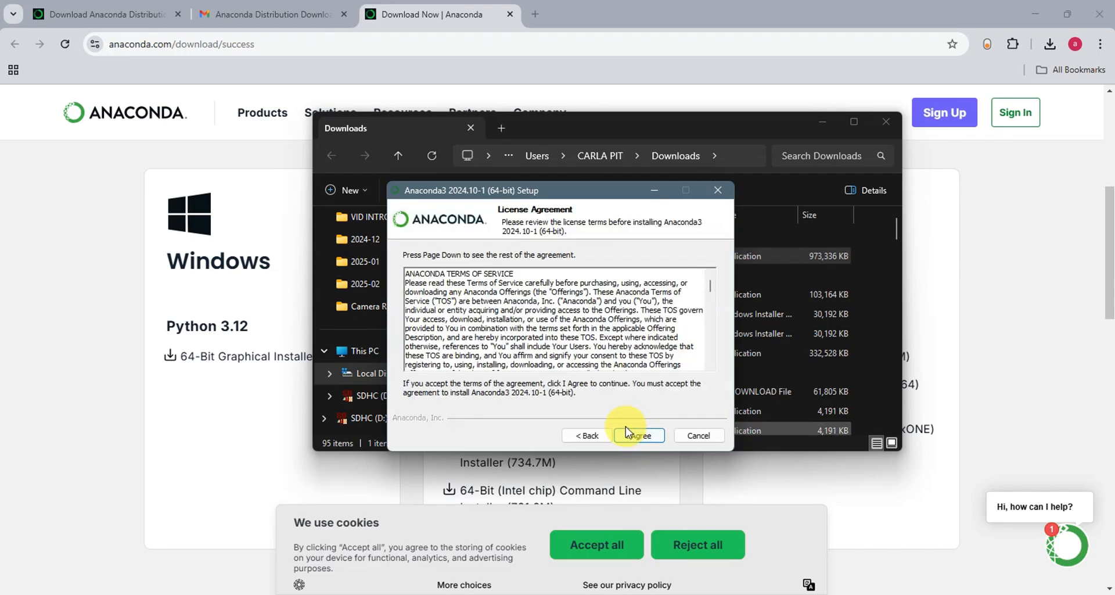
scroll(505, 308, down, 6)
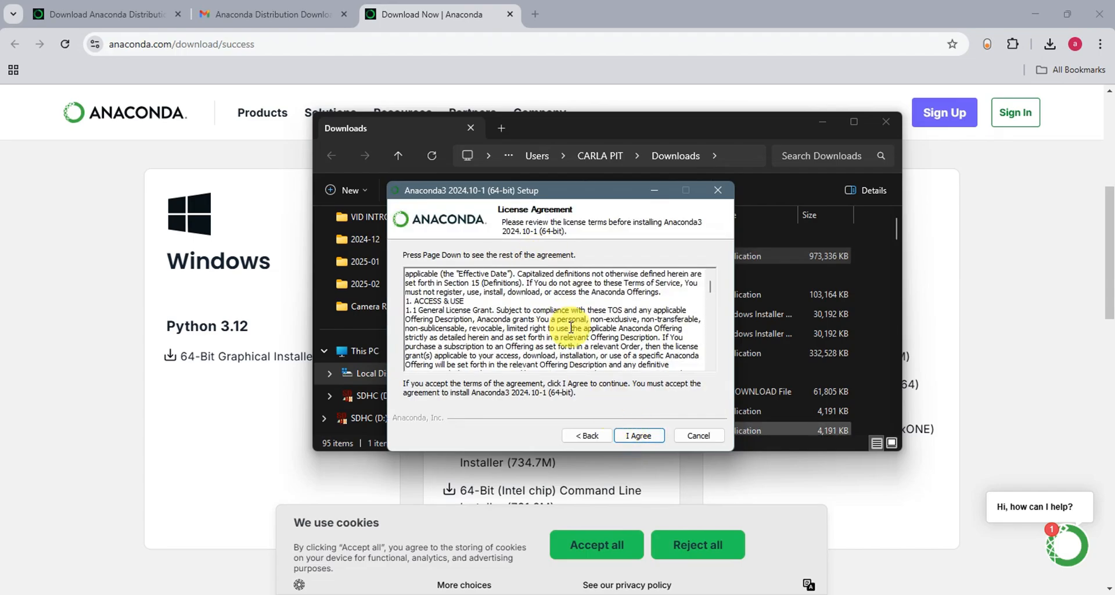
scroll(573, 331, down, 10)
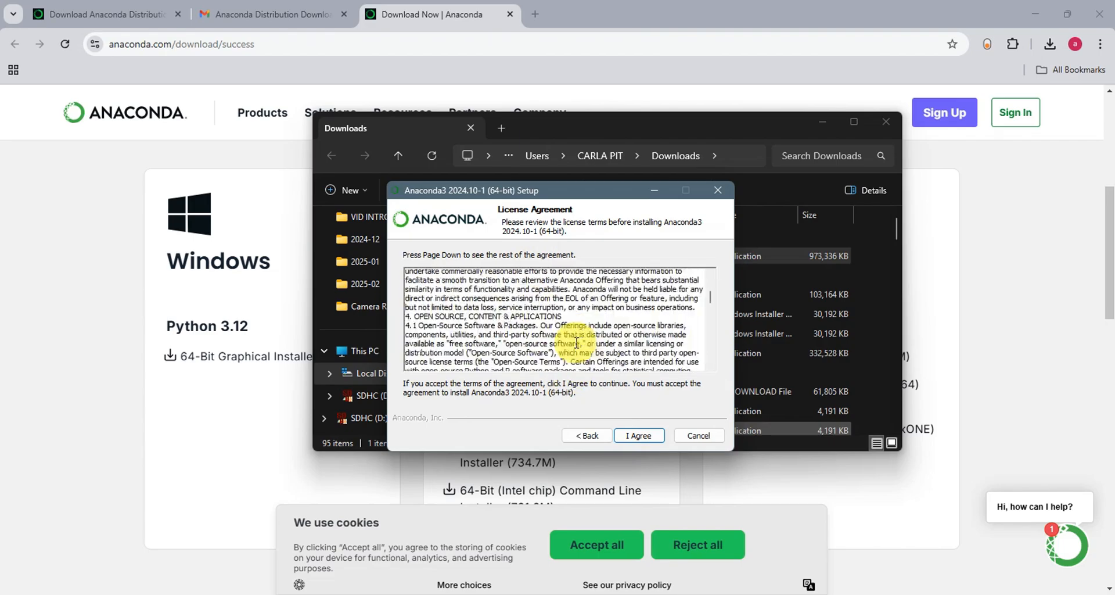
scroll(576, 343, down, 10)
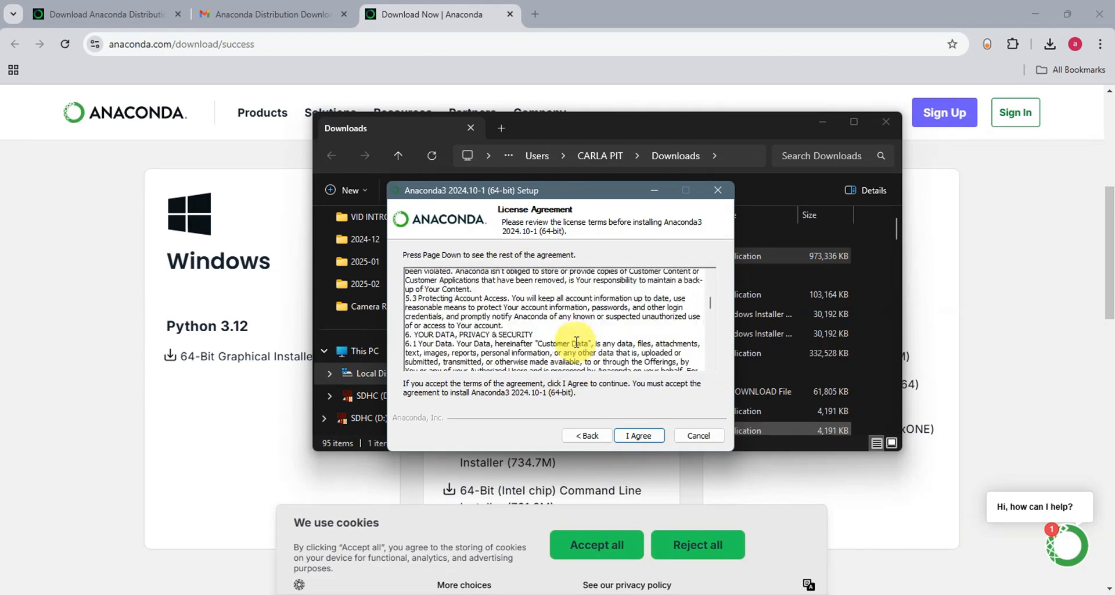
click(630, 436)
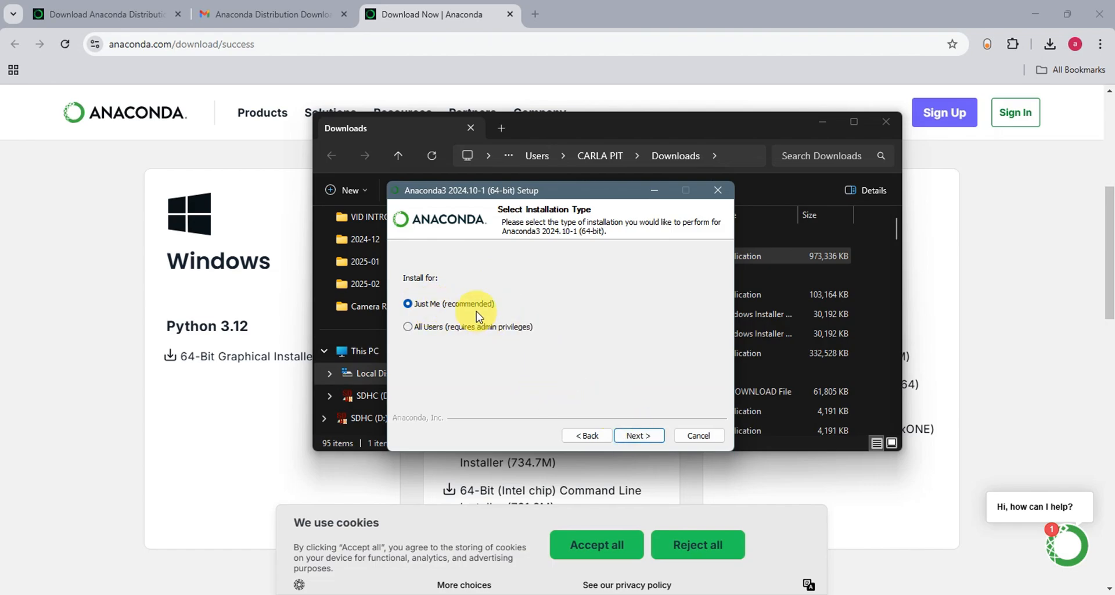
Step: Install Anaconda3 for Just Me in the default destination folder, with only the create shortcuts option enabled
click(633, 435)
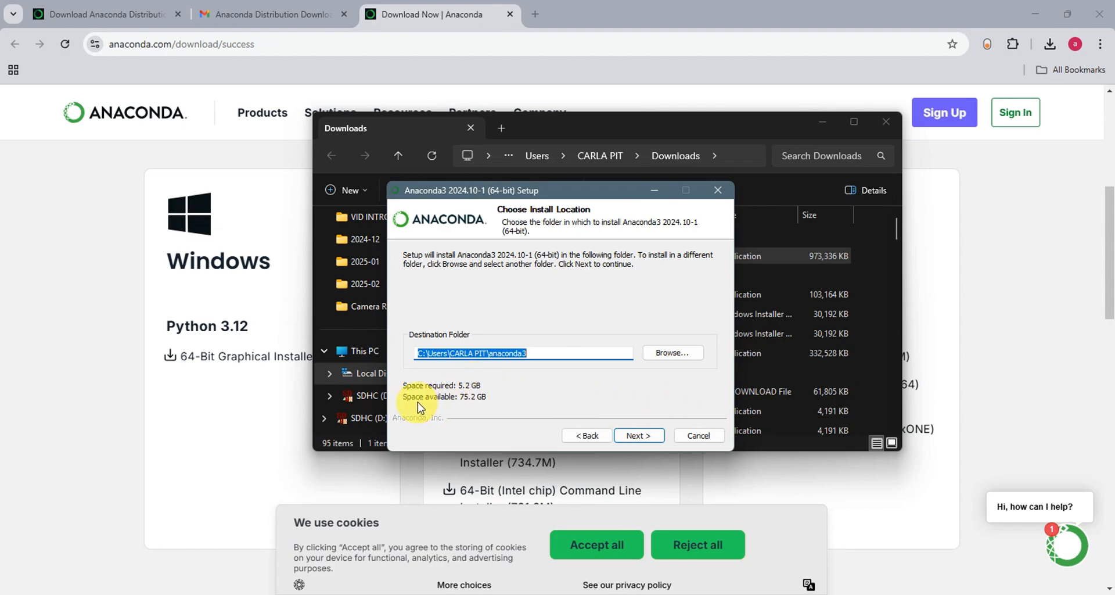
click(630, 435)
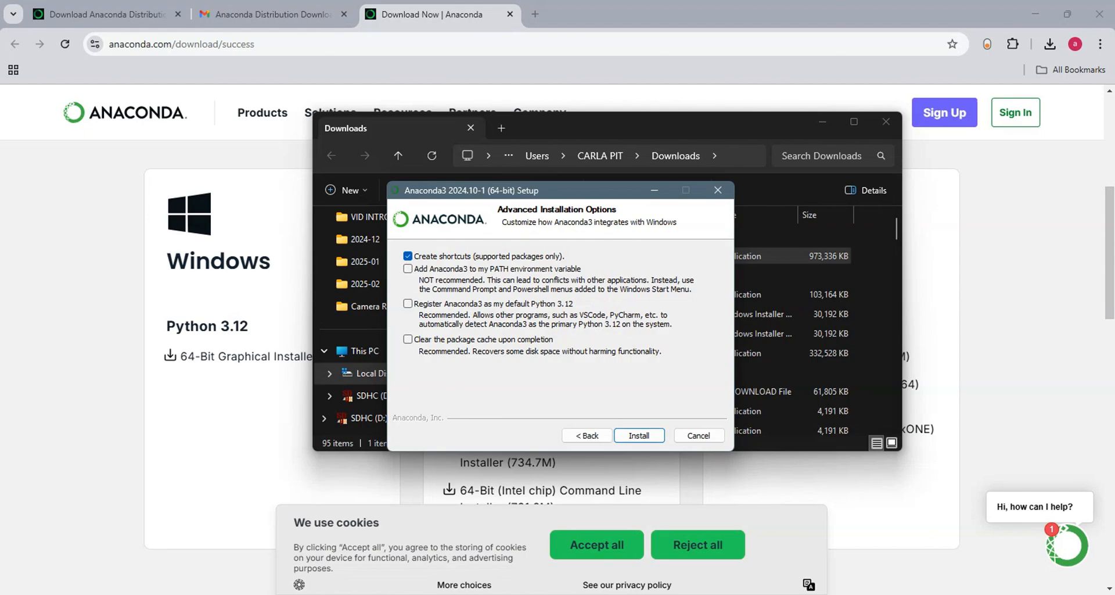
click(628, 437)
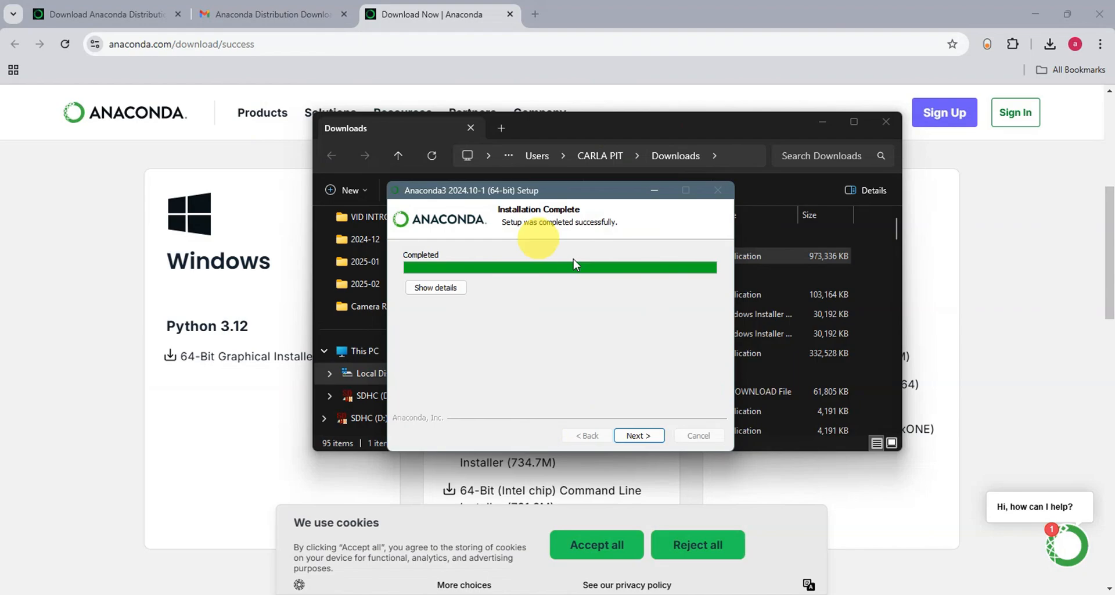
Step: Continue past the installation complete and cloud notebooks pages and finish the Anaconda3 setup
click(639, 439)
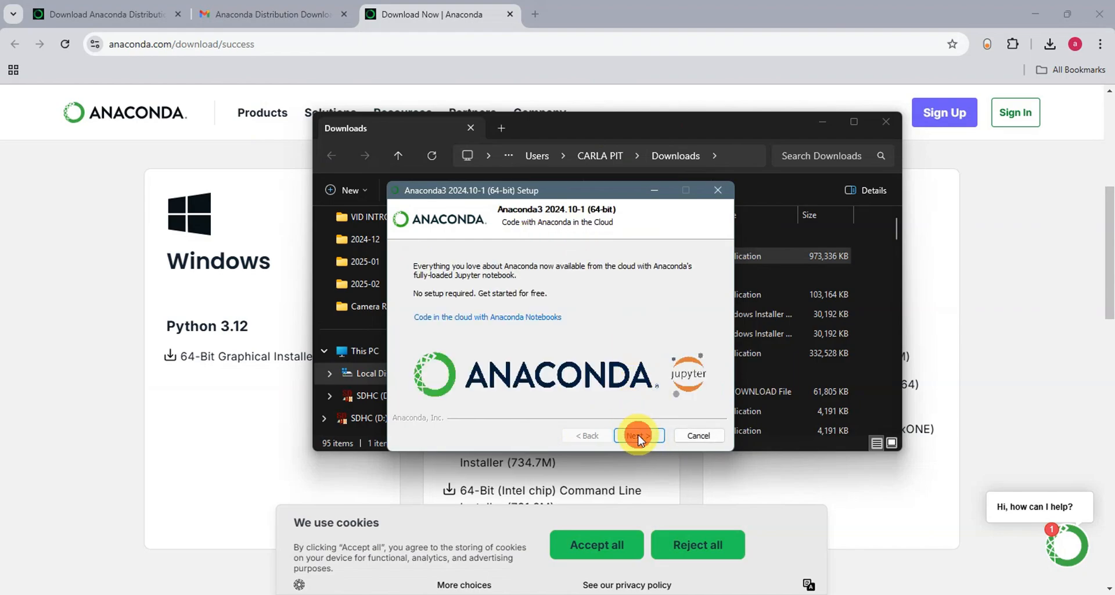
click(639, 437)
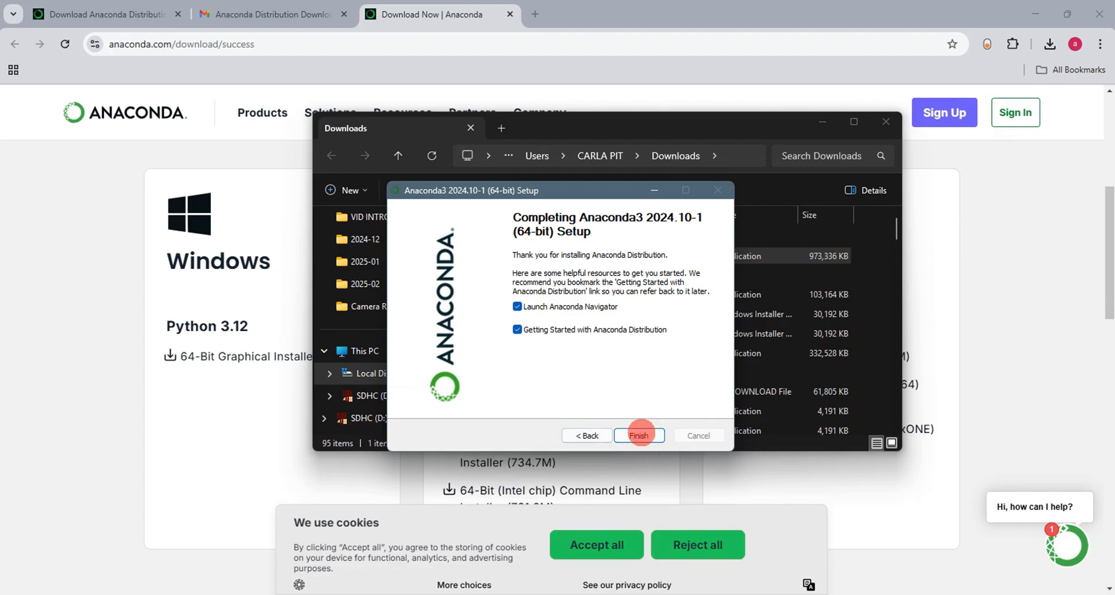
click(639, 435)
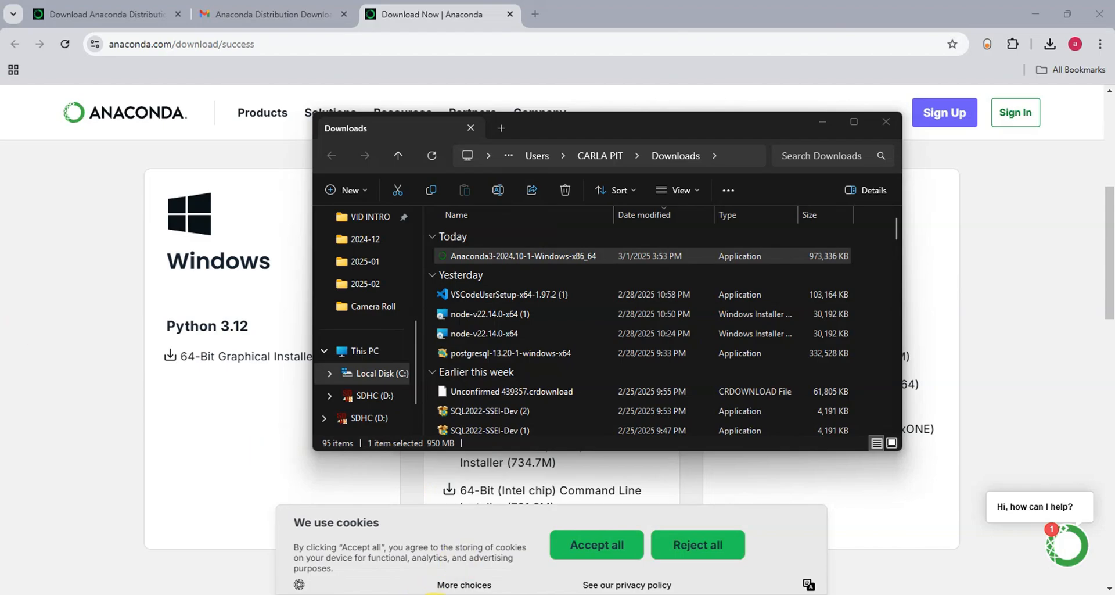
Step: Search Windows for "anaconda navigator", open Anaconda Navigator and postpone its update with a later reminder
click(434, 593)
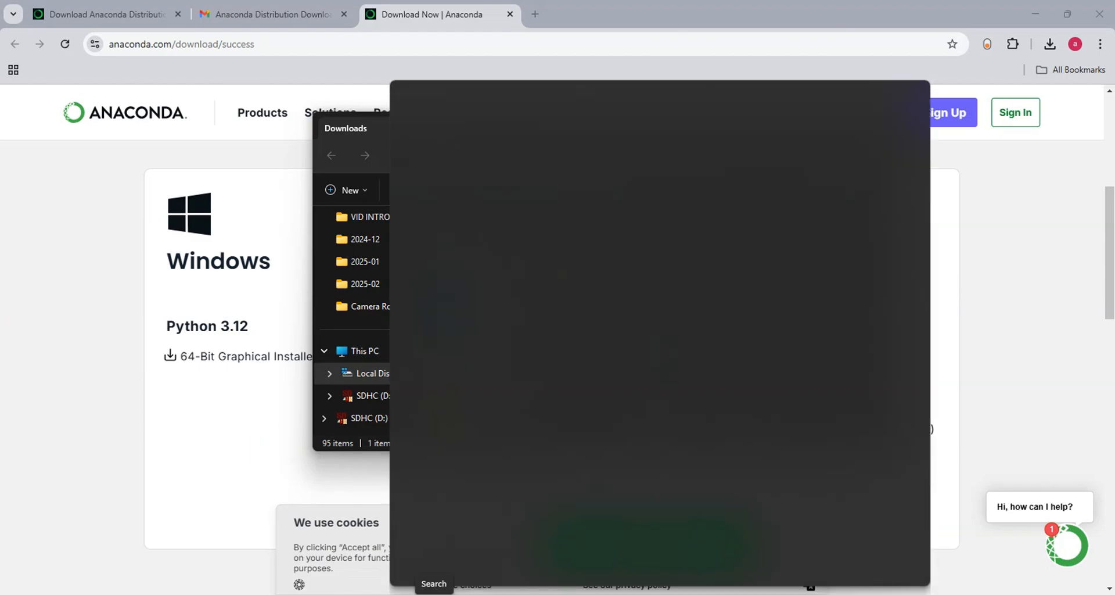
text(a)
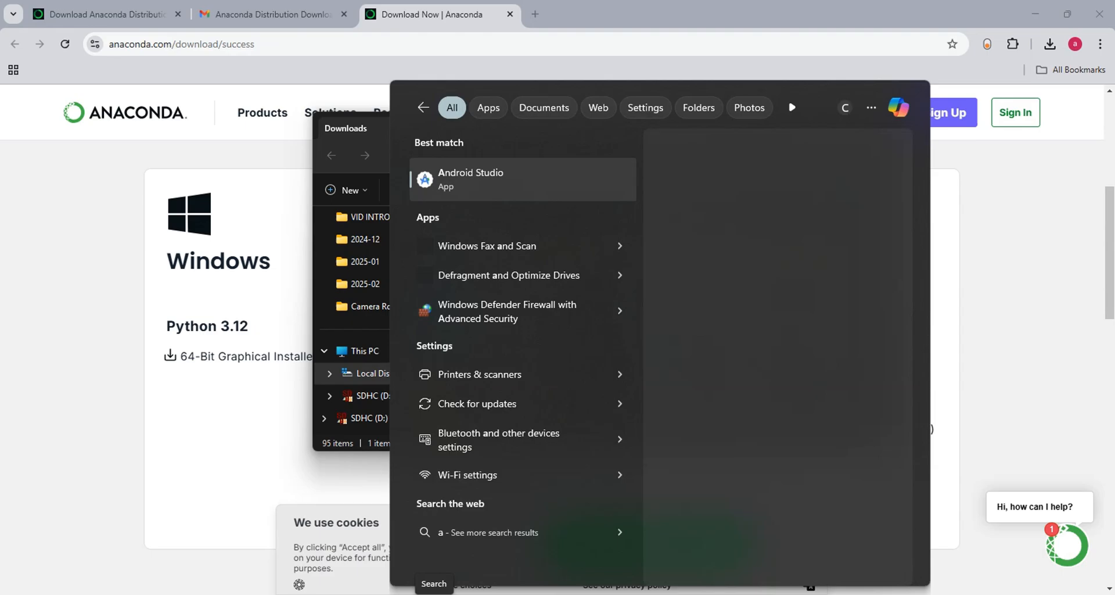
text(naconda navigator)
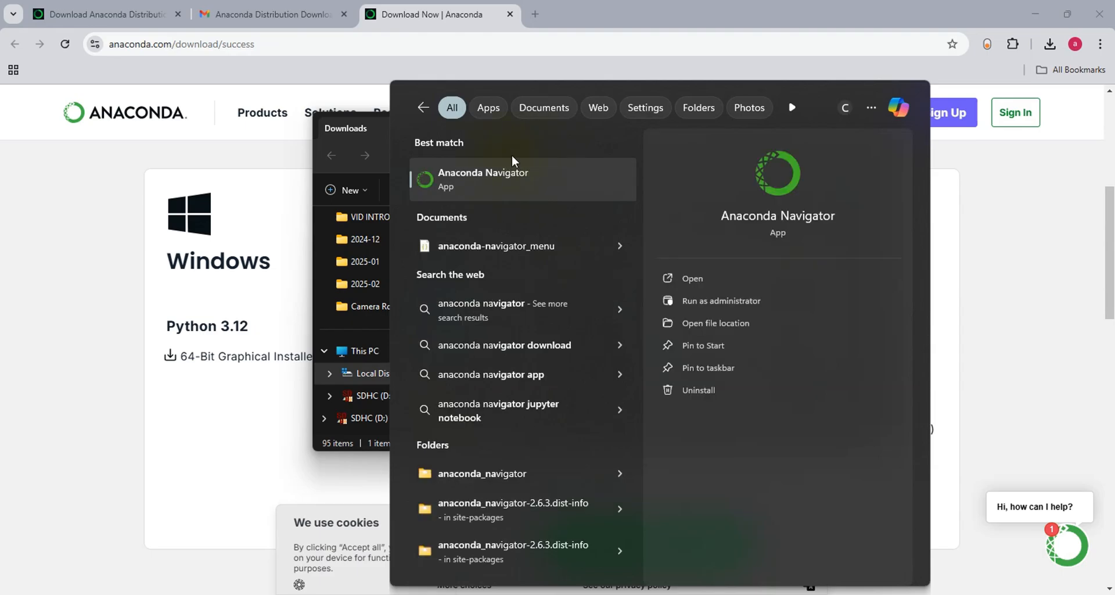
click(691, 280)
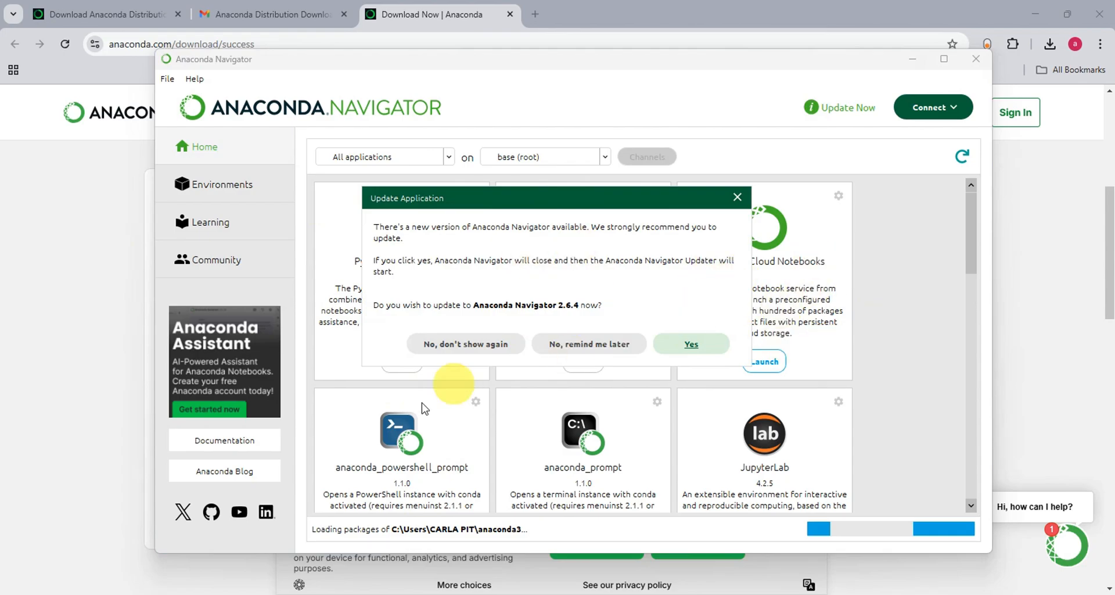
click(589, 344)
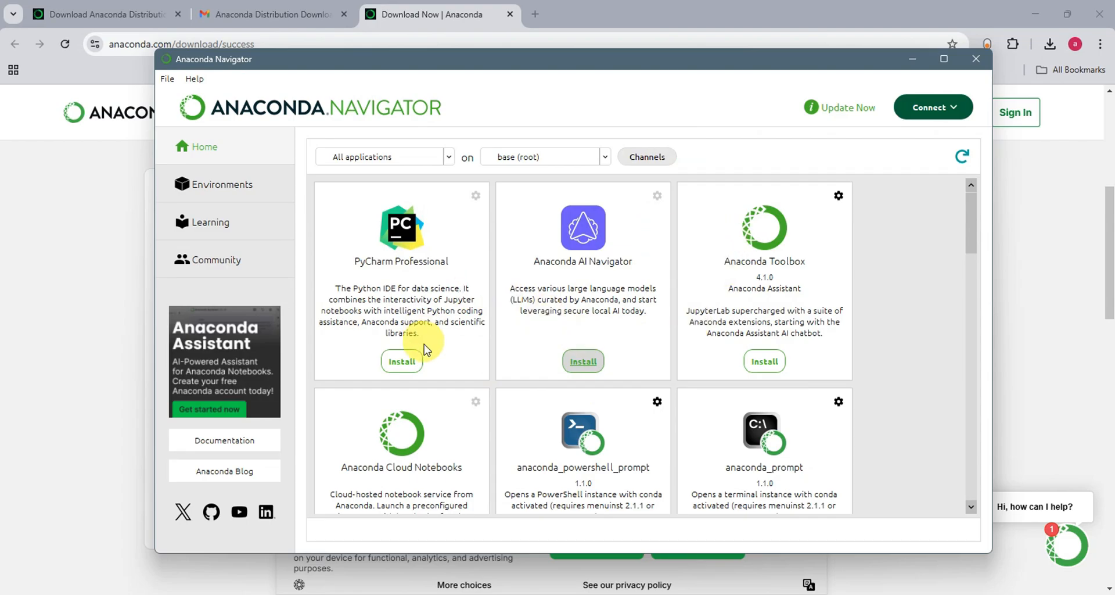
Step: Look through the applications offered on the Navigator home page for the base (root) environment
scroll(720, 313, down, 10)
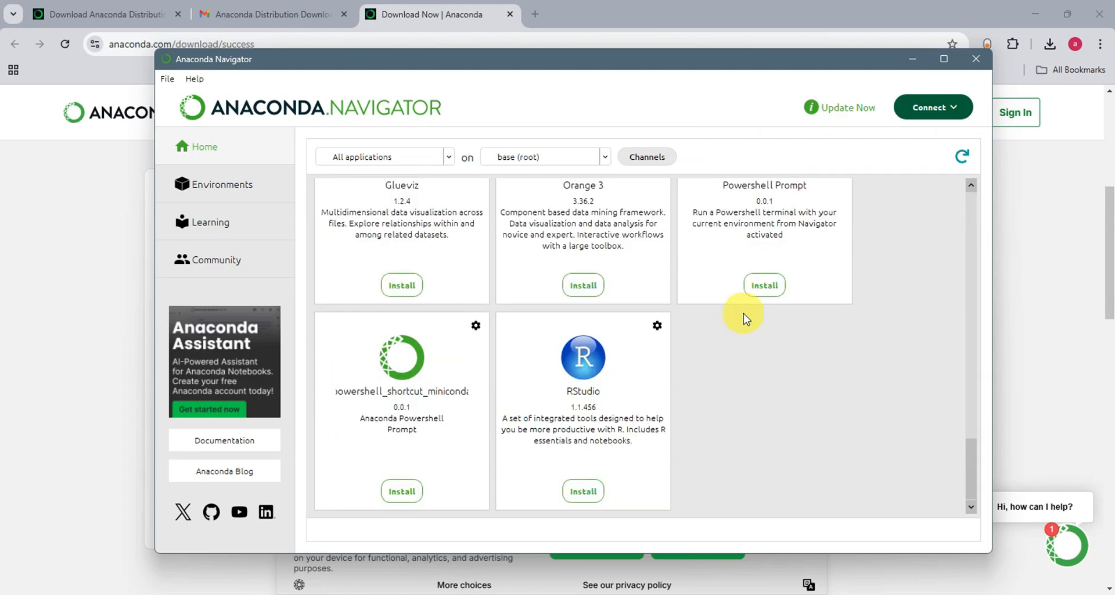
scroll(742, 311, up, 10)
scroll(846, 331, down, 5)
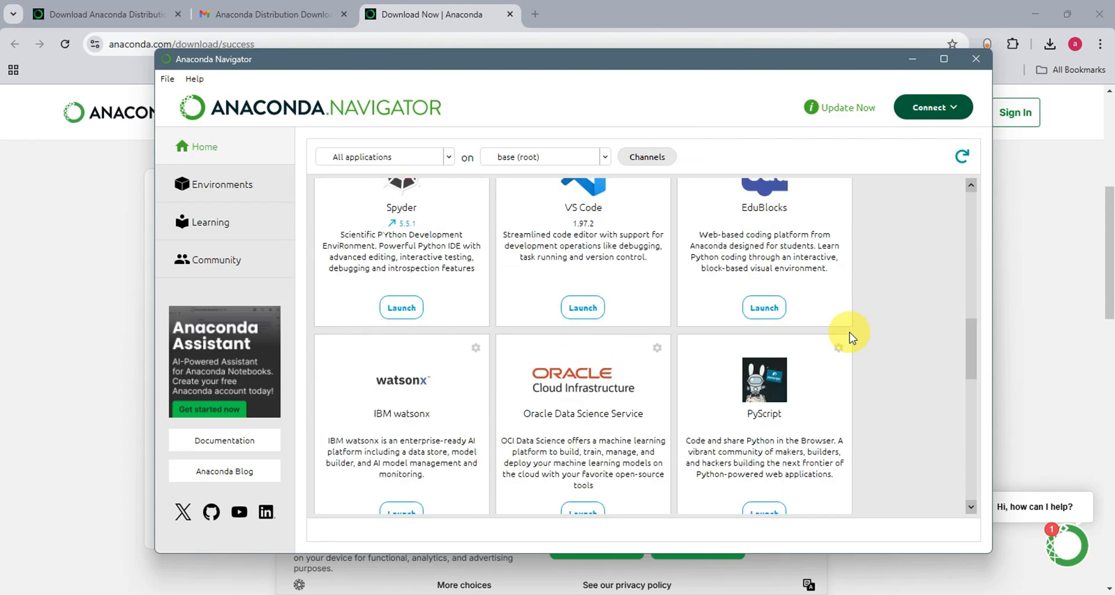
Step: Launch Jupyter Notebook from the Navigator home page and load its file browser at localhost:8888/tree
scroll(858, 331, down, 3)
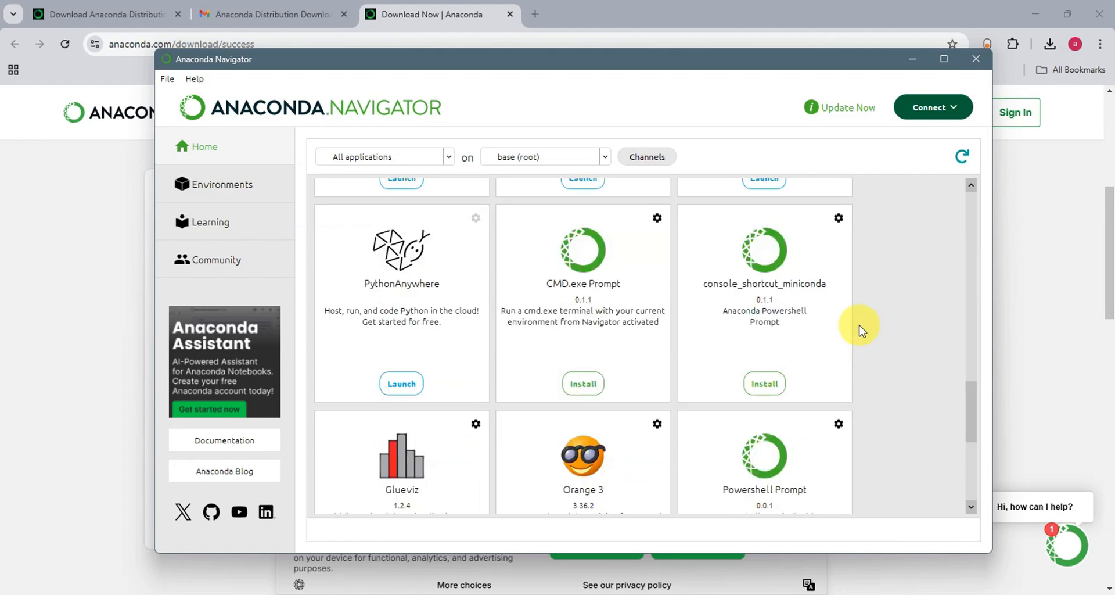
scroll(858, 331, up, 10)
scroll(872, 321, down, 4)
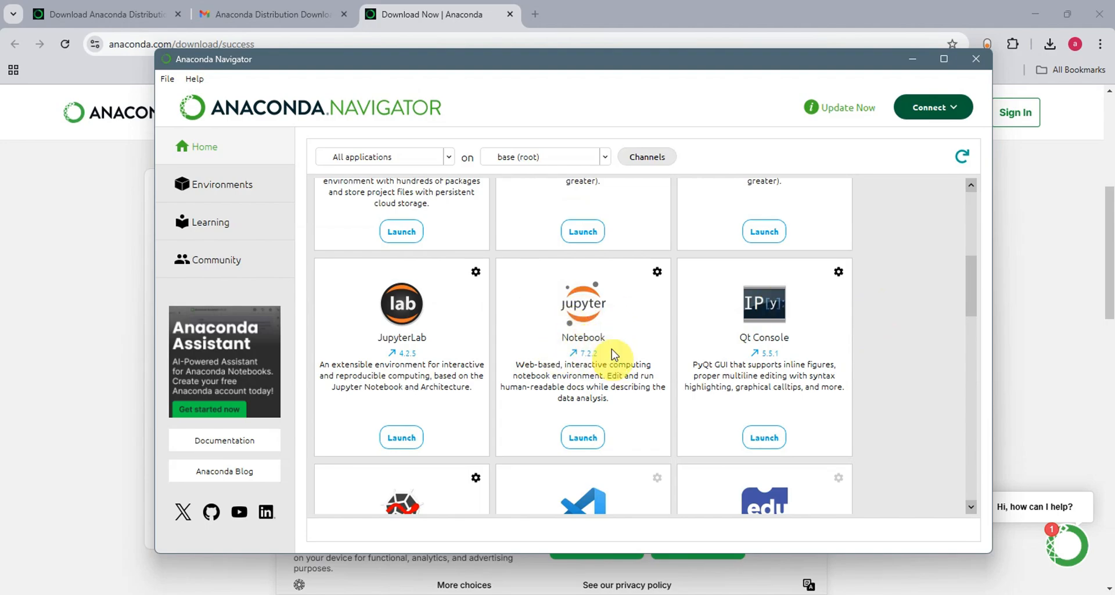
click(582, 437)
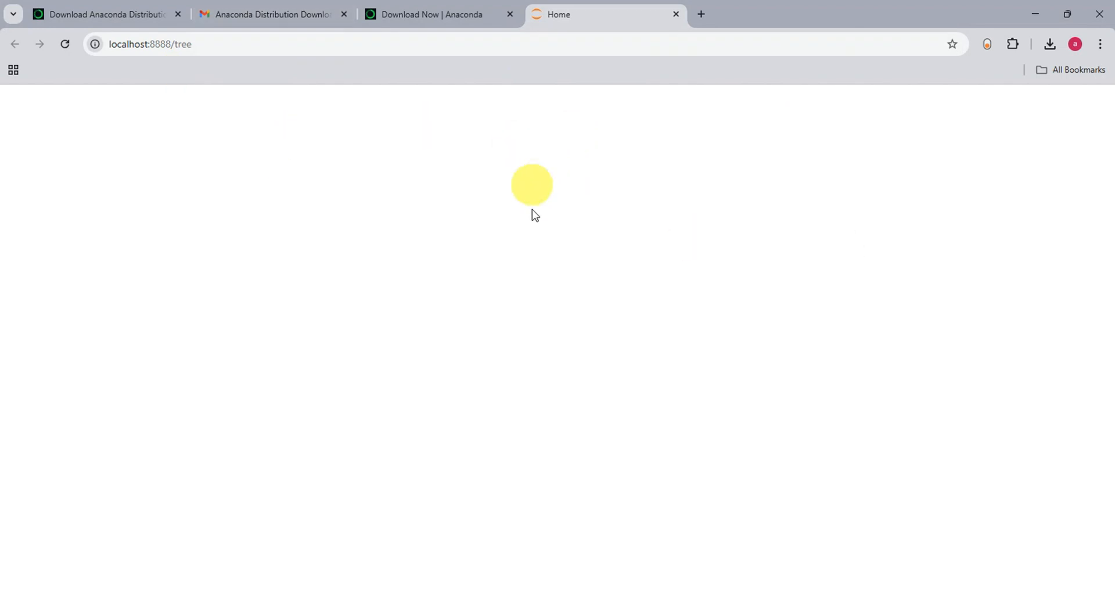
click(370, 41)
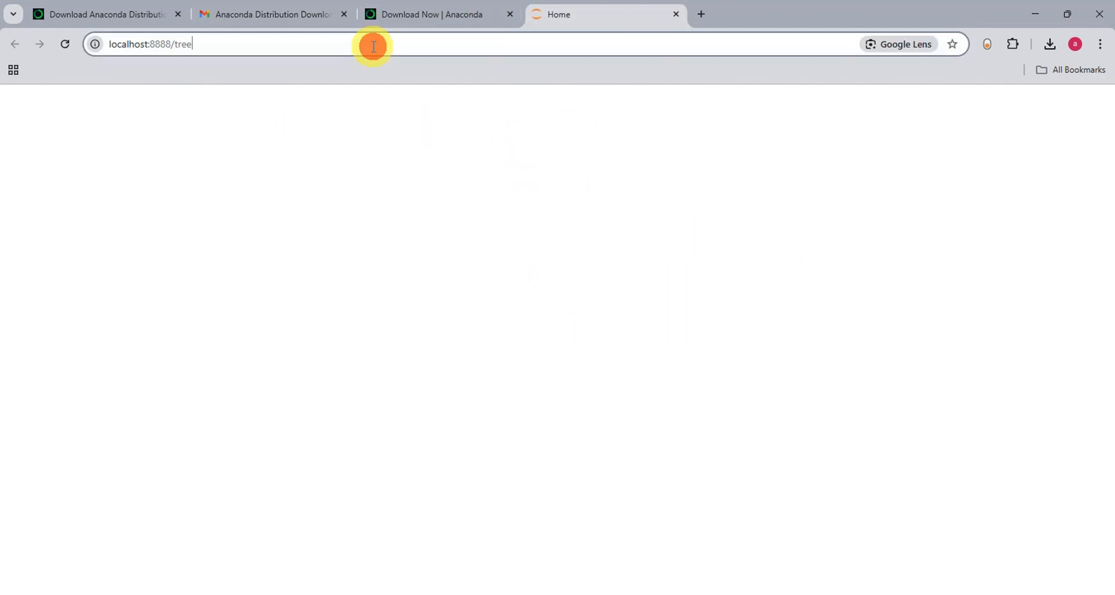
key(Return)
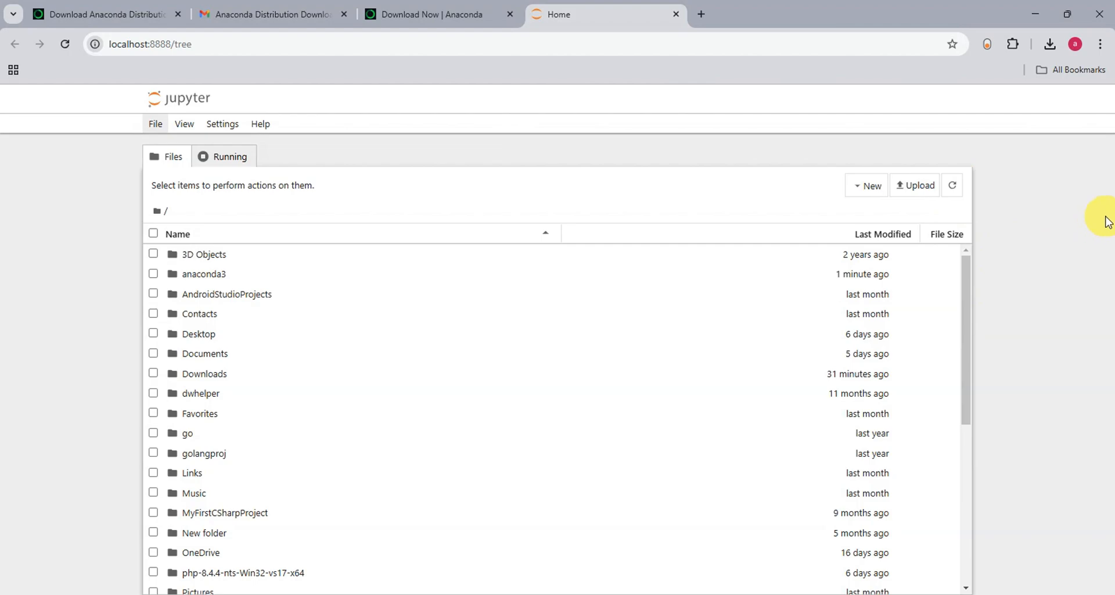
Step: Create a new Python 3 (ipykernel) notebook from the Jupyter file browser
click(864, 187)
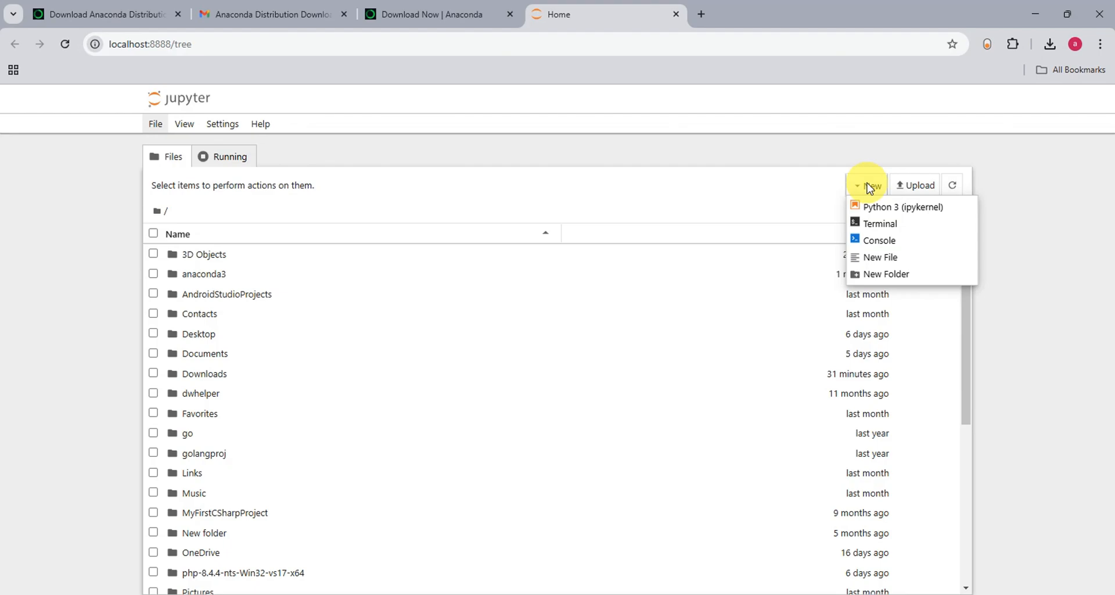
click(883, 209)
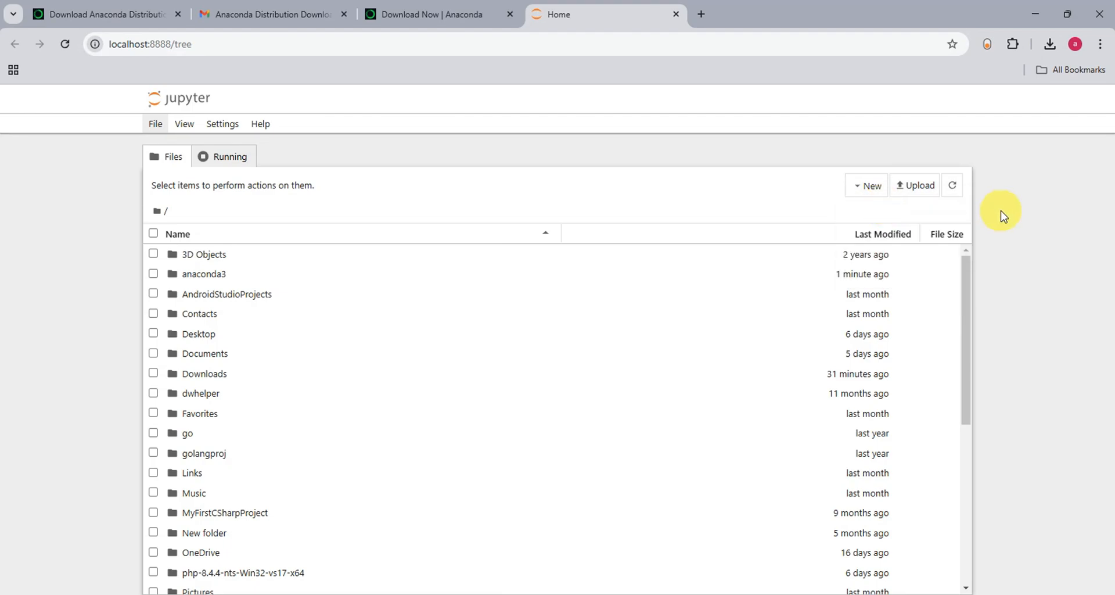
click(865, 186)
click(878, 206)
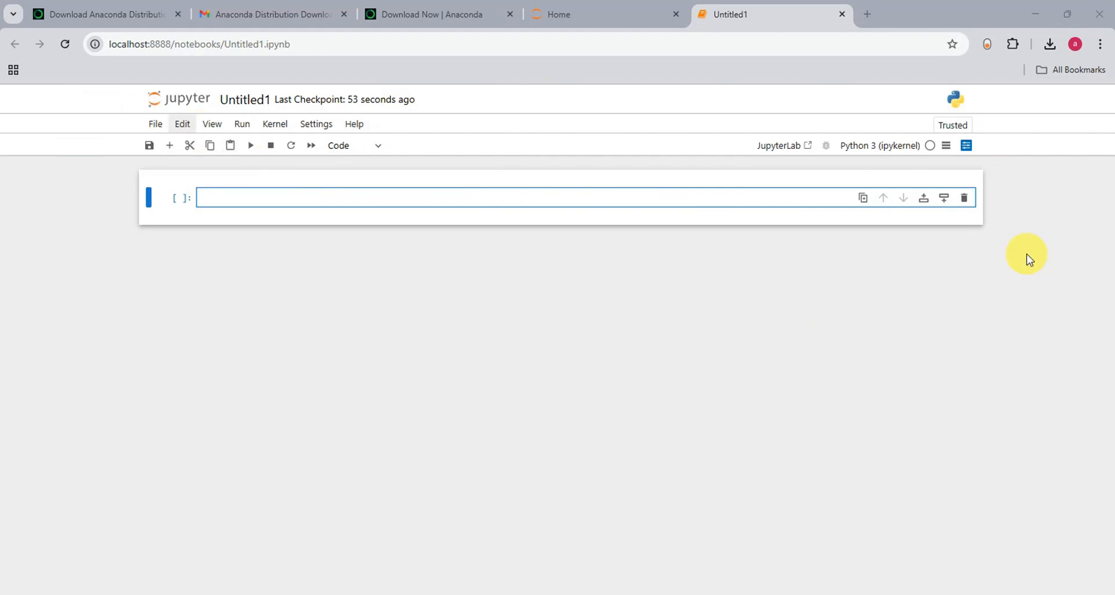
Step: Enter print("Hello, Jupyter!") in the notebook's first code cell and run the cell
click(238, 197)
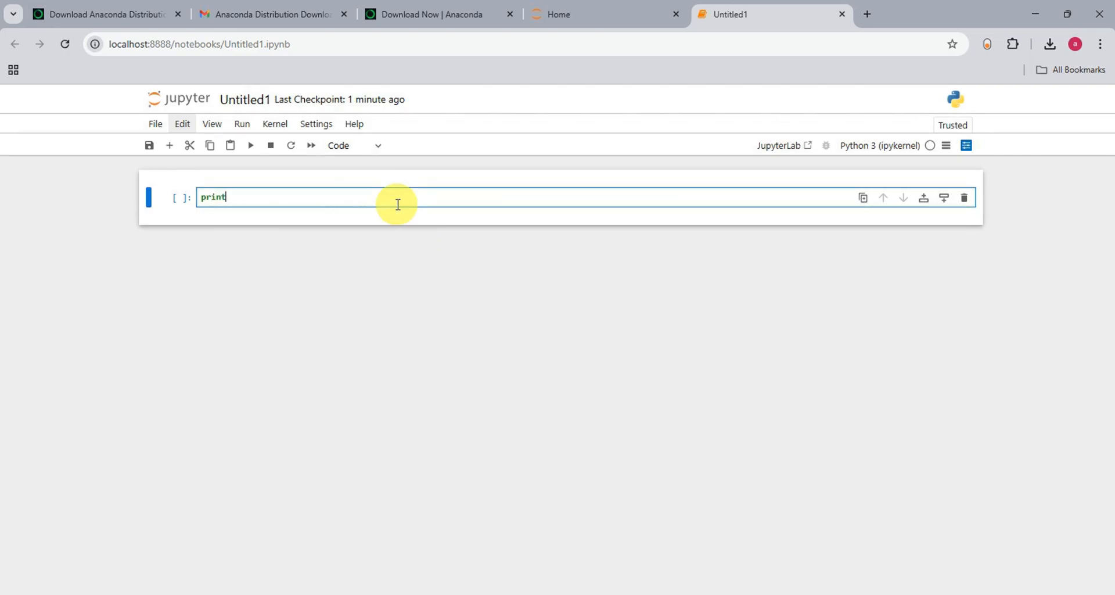
text(())
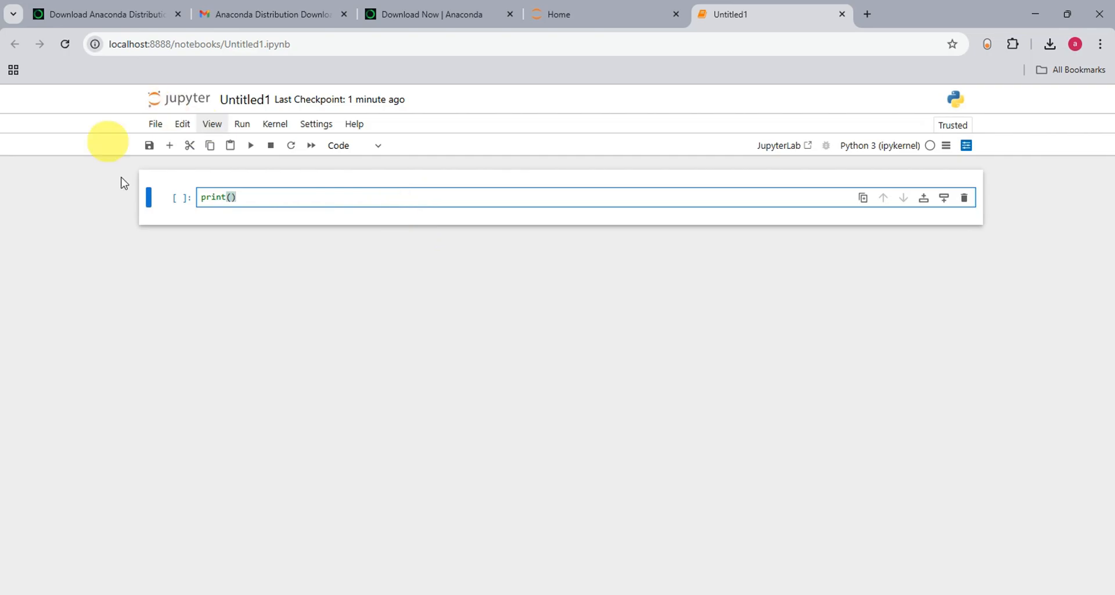
click(230, 197)
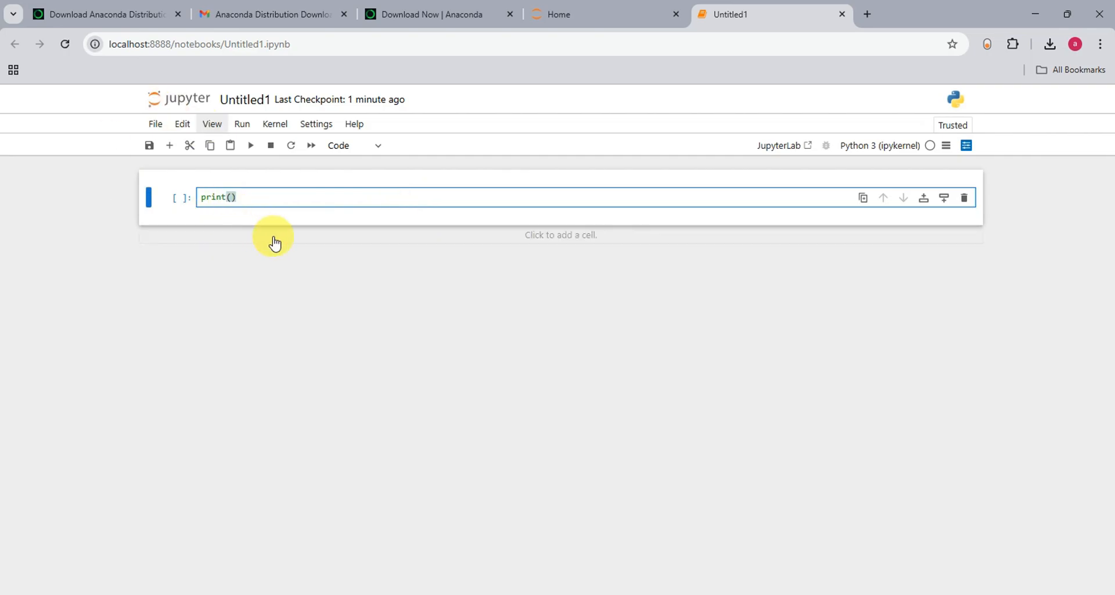
text("Hello, Jupyter!")
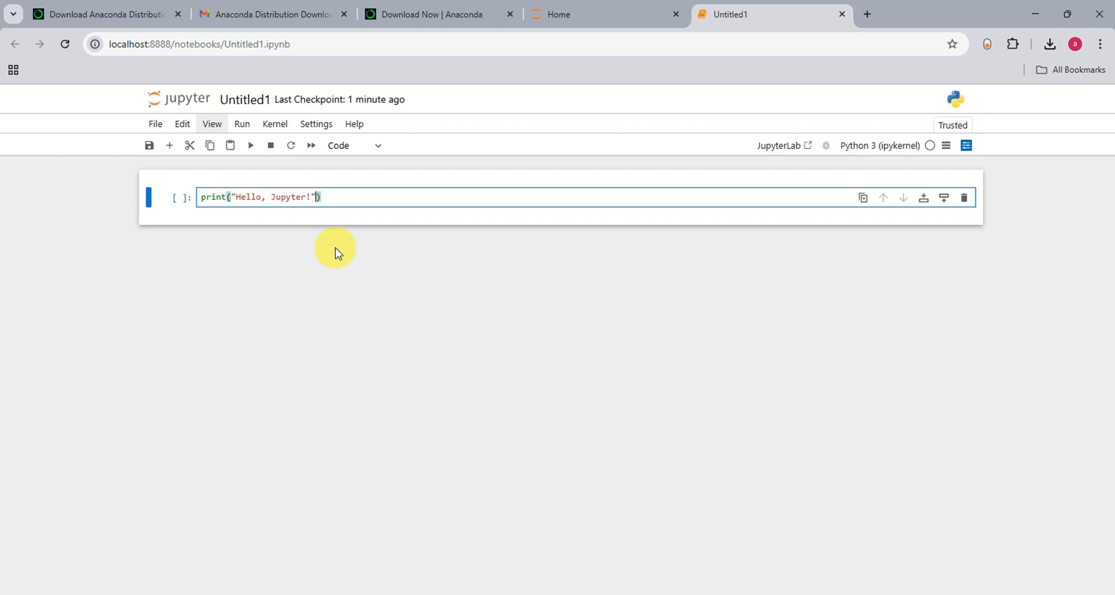
click(251, 147)
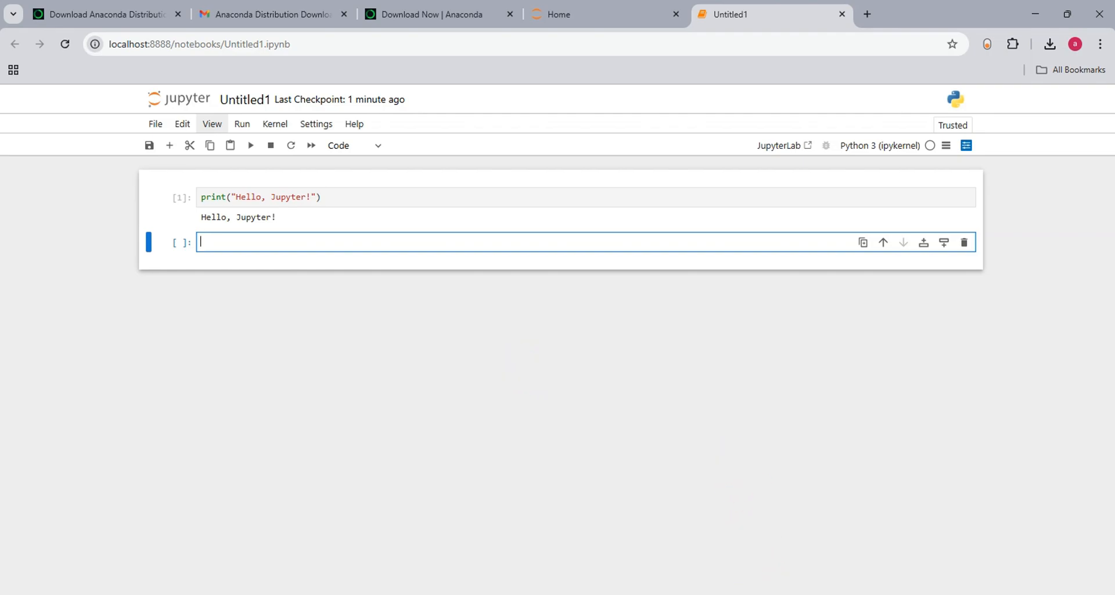
Step: Switch back to Anaconda Navigator and launch Spyder from the home page applications
click(813, 593)
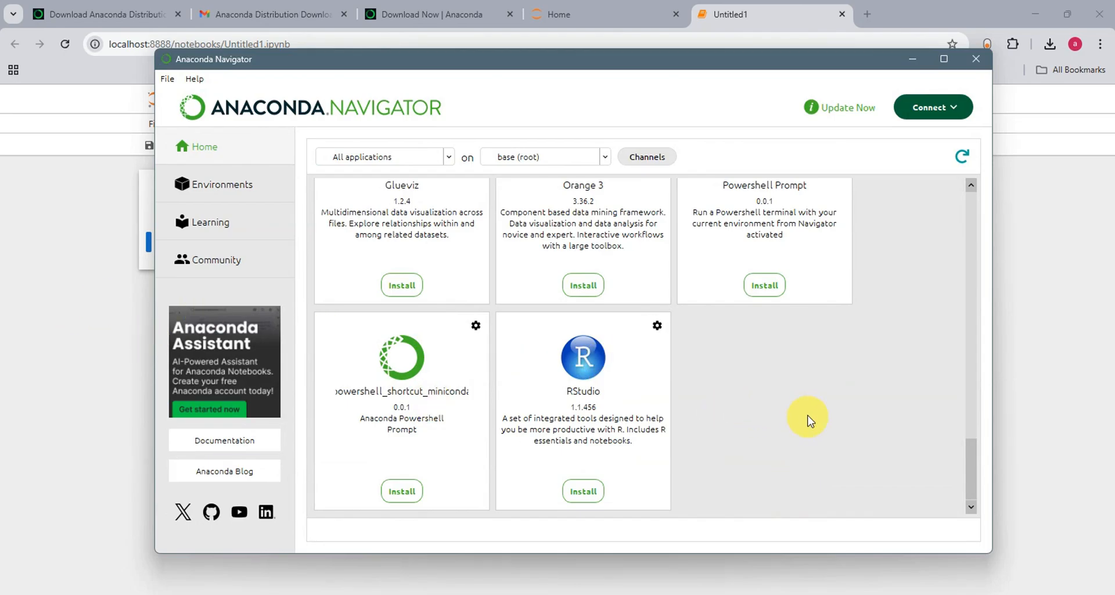
scroll(813, 420, up, 10)
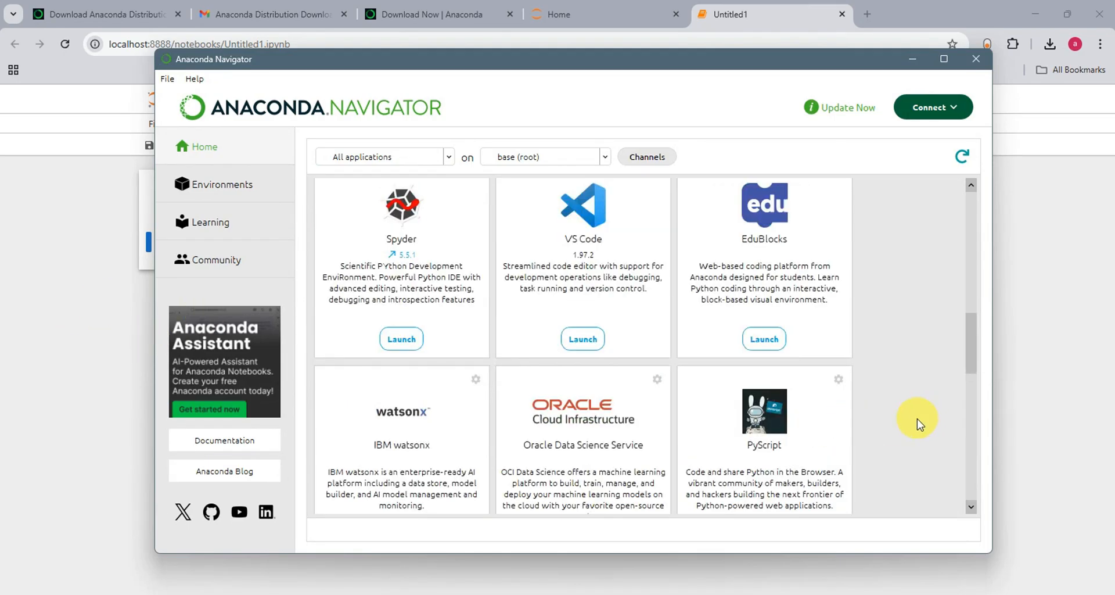
scroll(917, 418, up, 10)
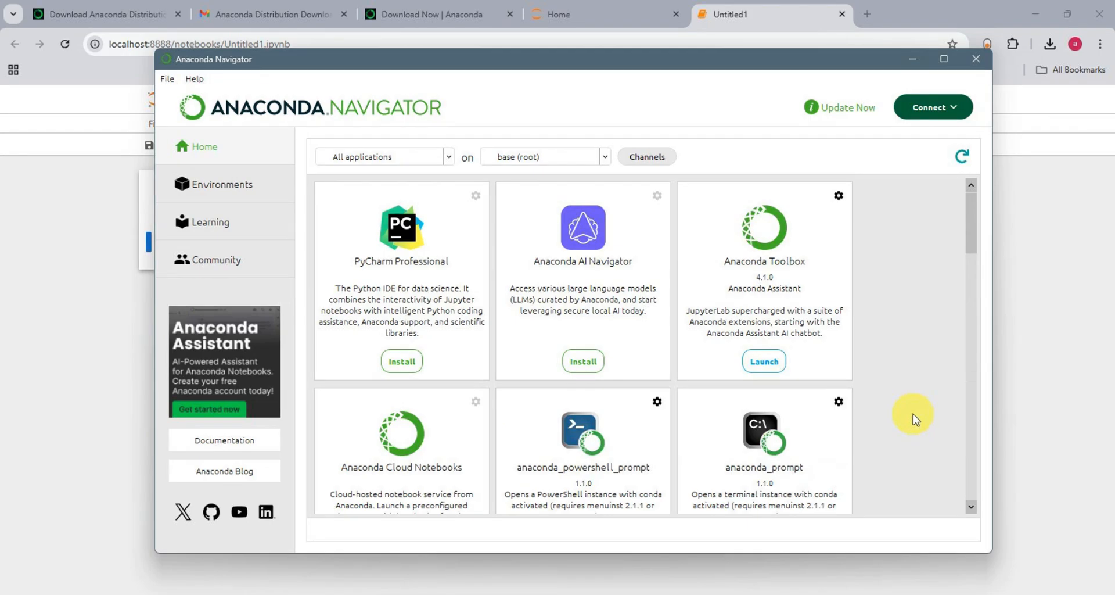
scroll(914, 418, down, 5)
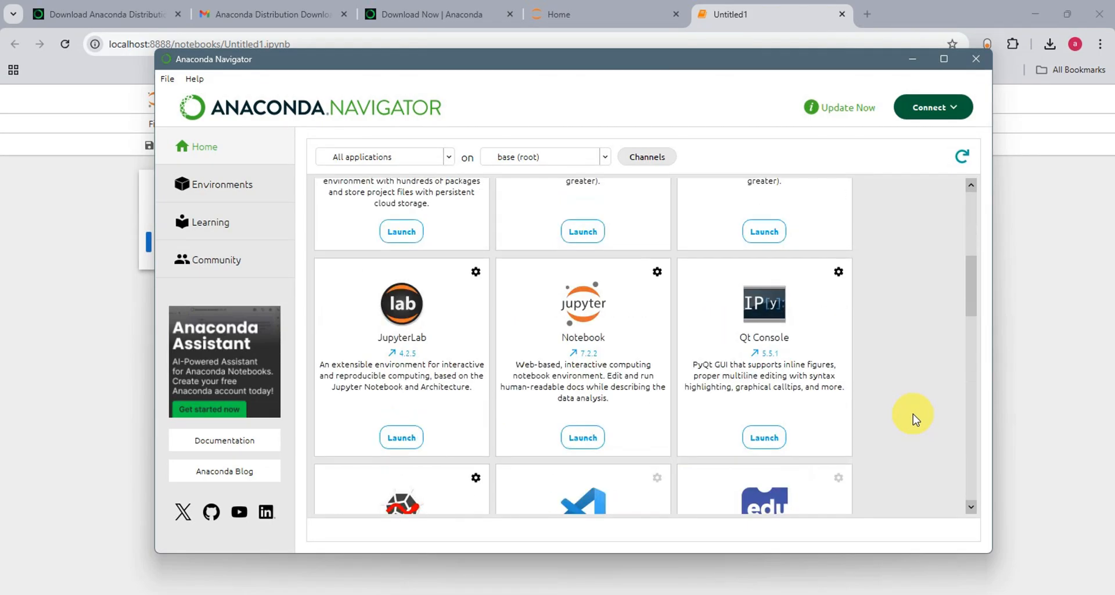
scroll(913, 418, down, 5)
scroll(914, 418, up, 10)
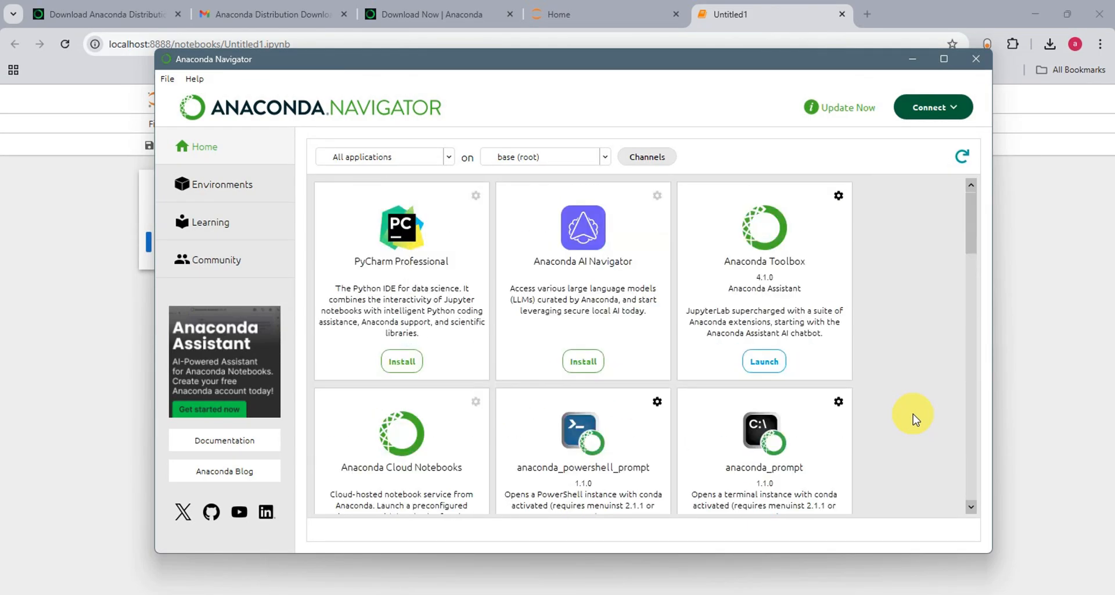
click(970, 506)
click(970, 508)
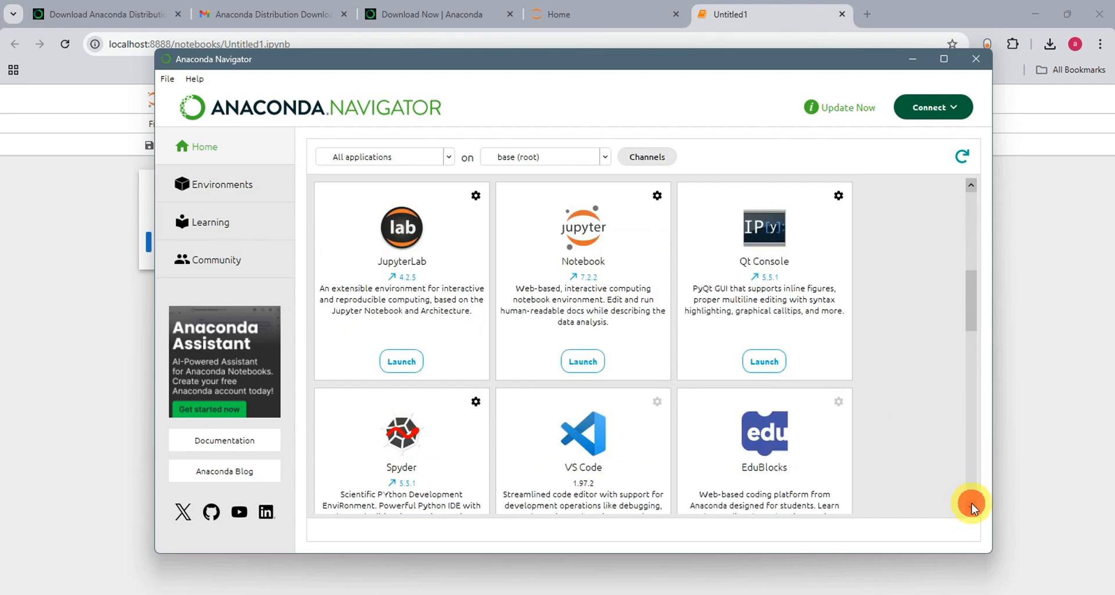
click(971, 506)
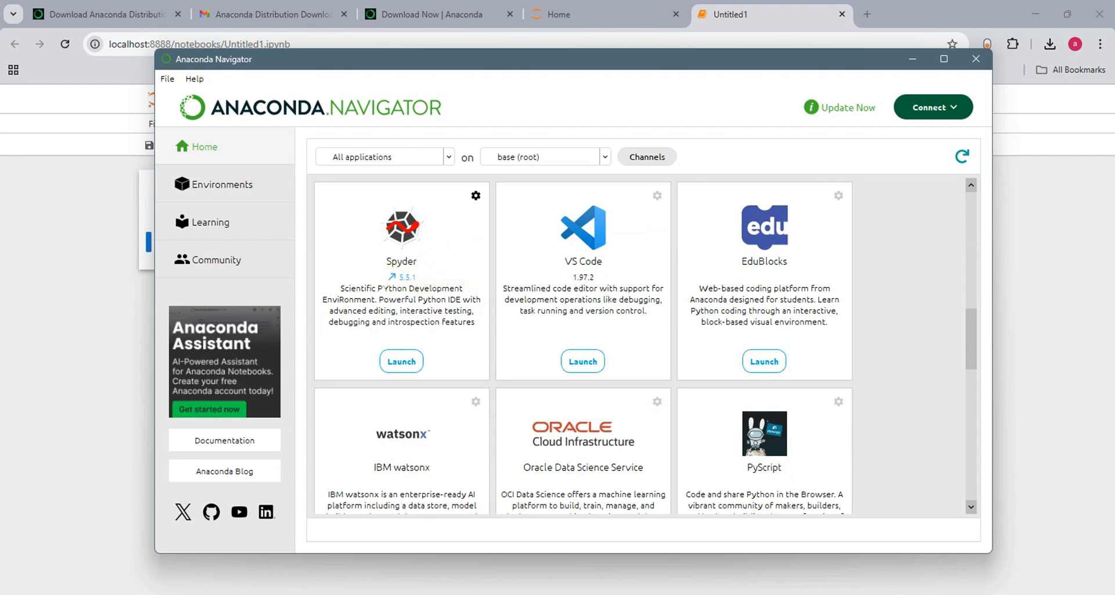
click(400, 361)
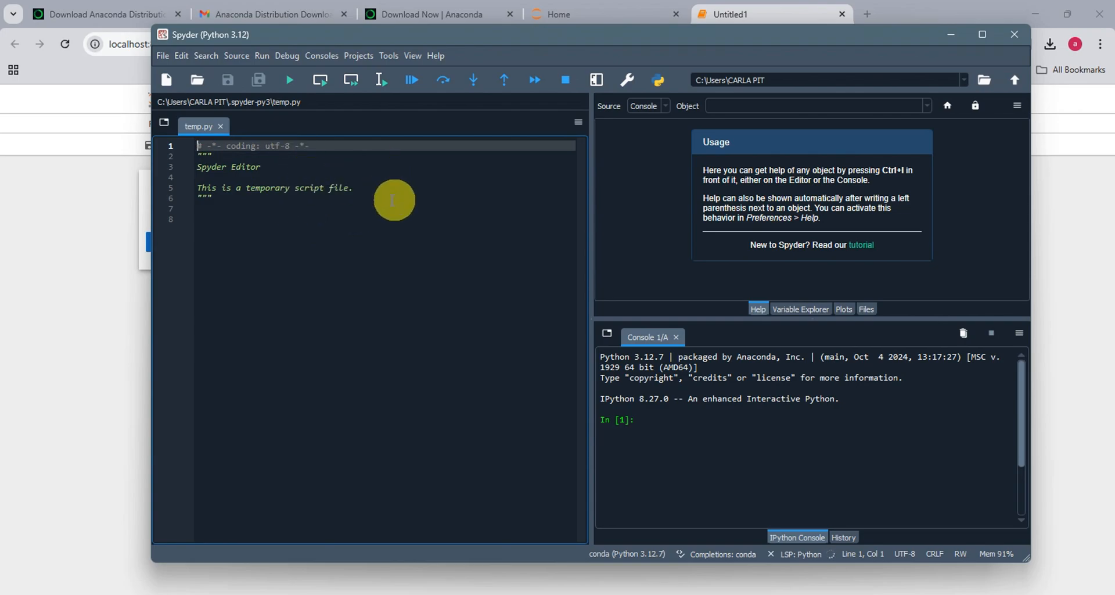
Step: Replace the contents of temp.py with print("Hello, Spyder!") and run the file with the default configuration
drag(386, 197, 172, 143)
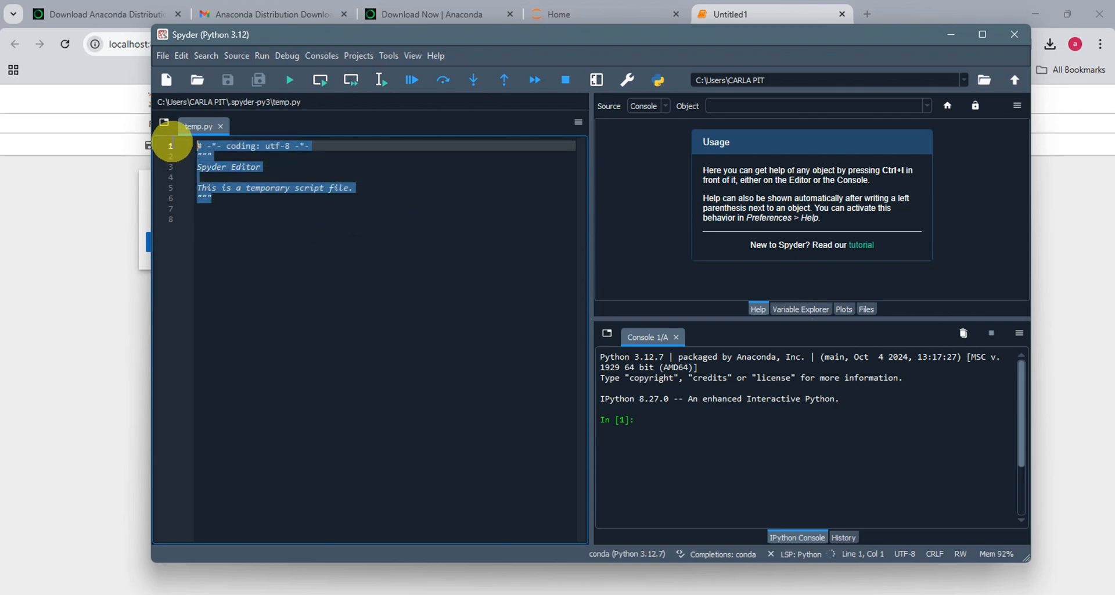
key(BackSpace)
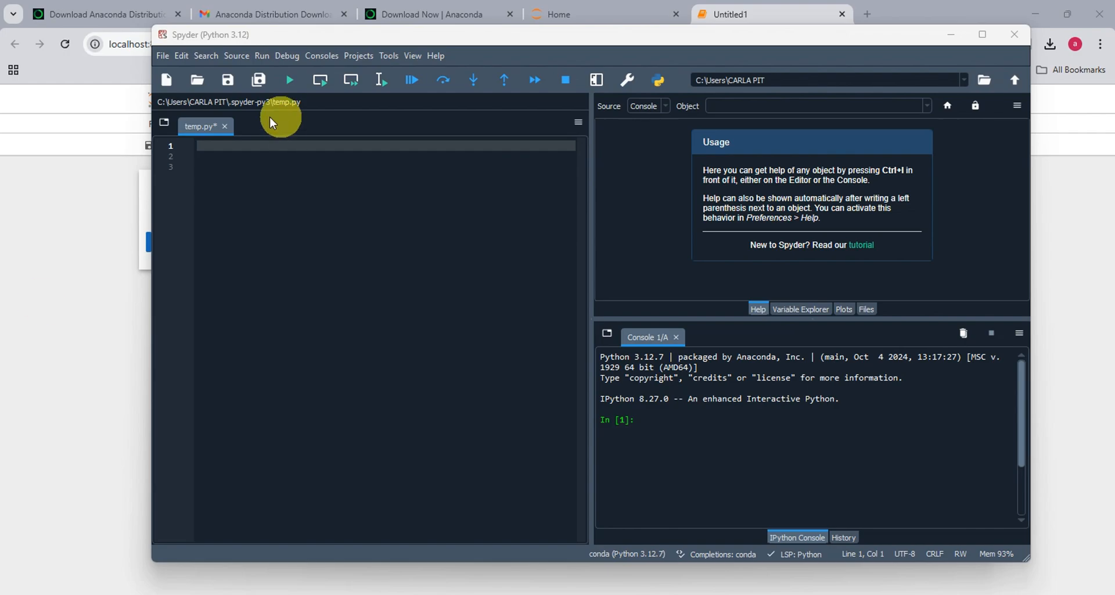
click(267, 144)
text(print("Hello, Spyder!"))
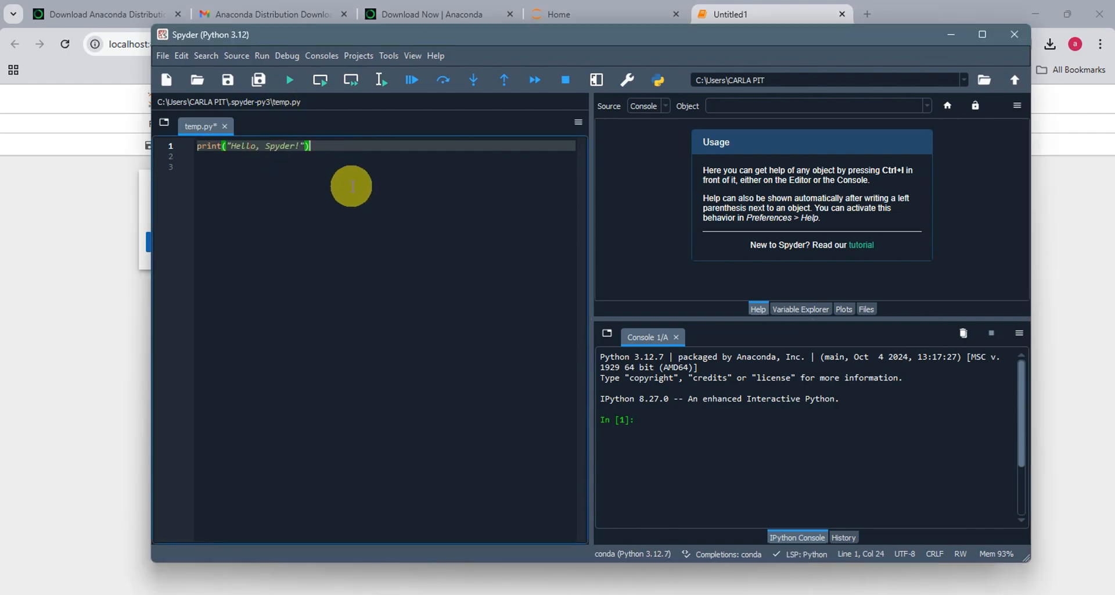
click(291, 83)
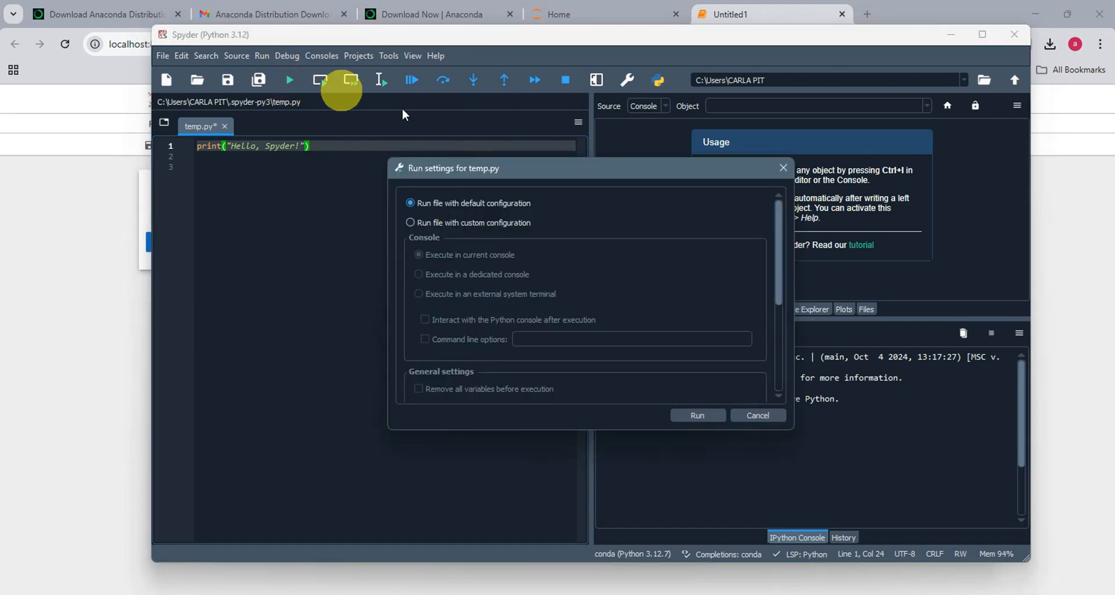
click(706, 413)
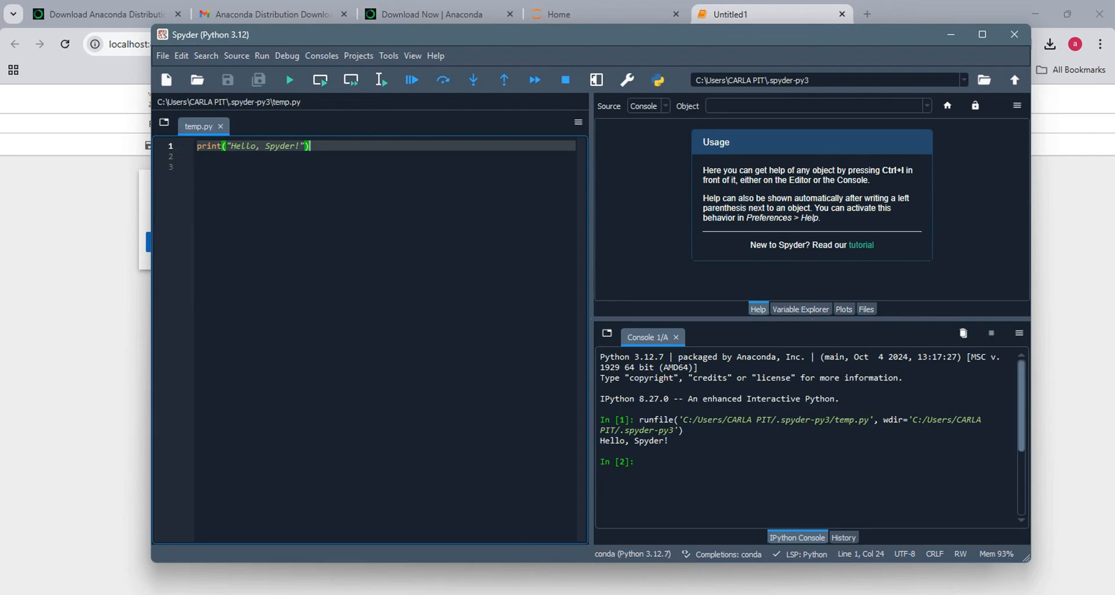
Step: Switch back to Anaconda Navigator and look through the full range of applications available to launch or install
key(alt+Tab)
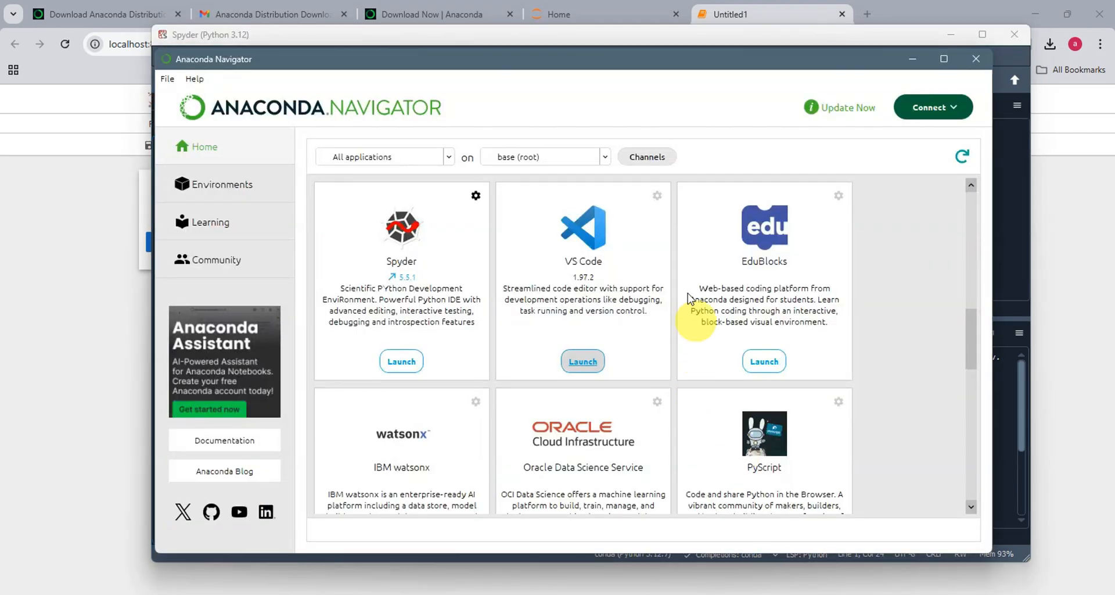
scroll(692, 336, up, 5)
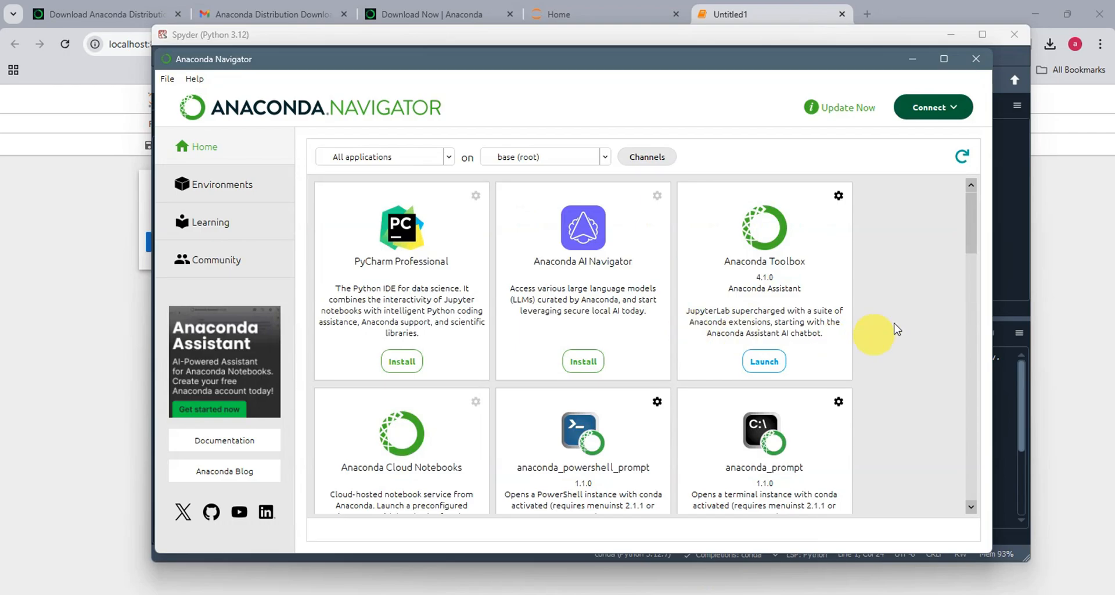
scroll(883, 311, down, 10)
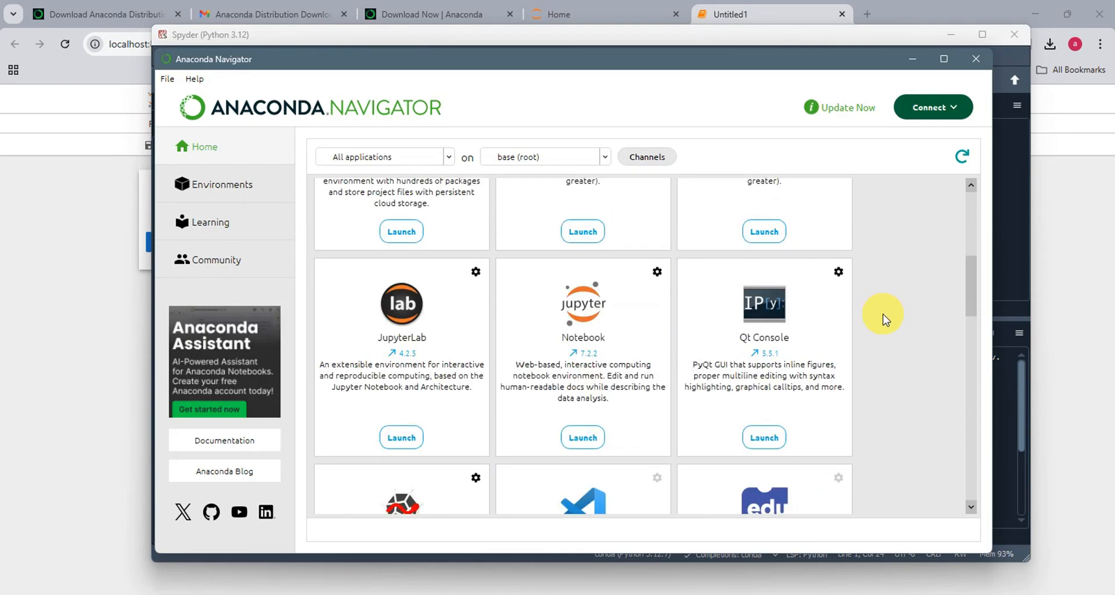
scroll(883, 318, down, 5)
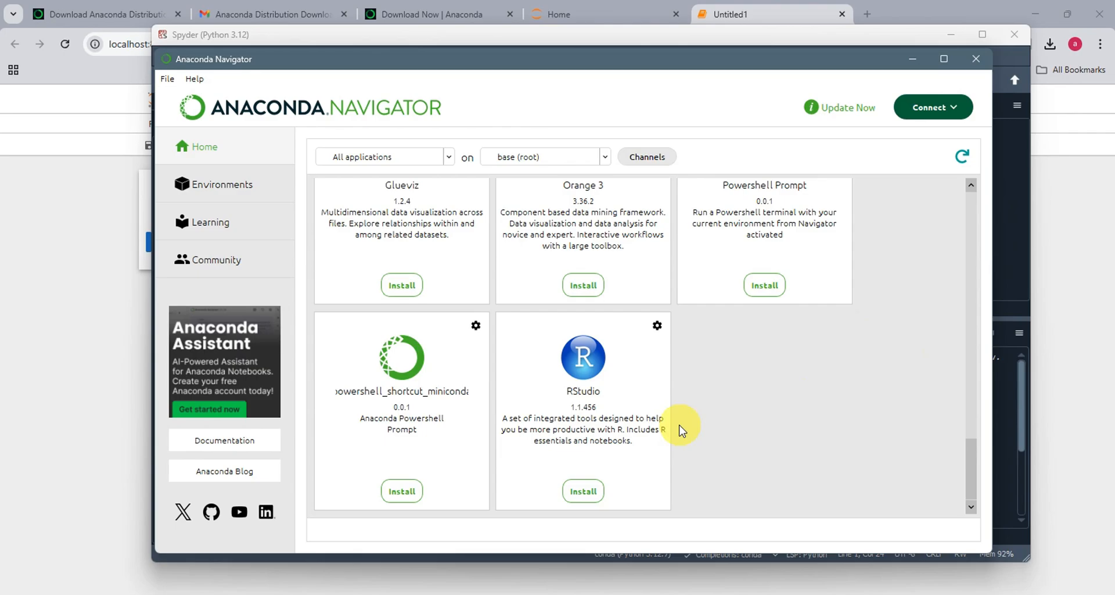
scroll(818, 412, up, 5)
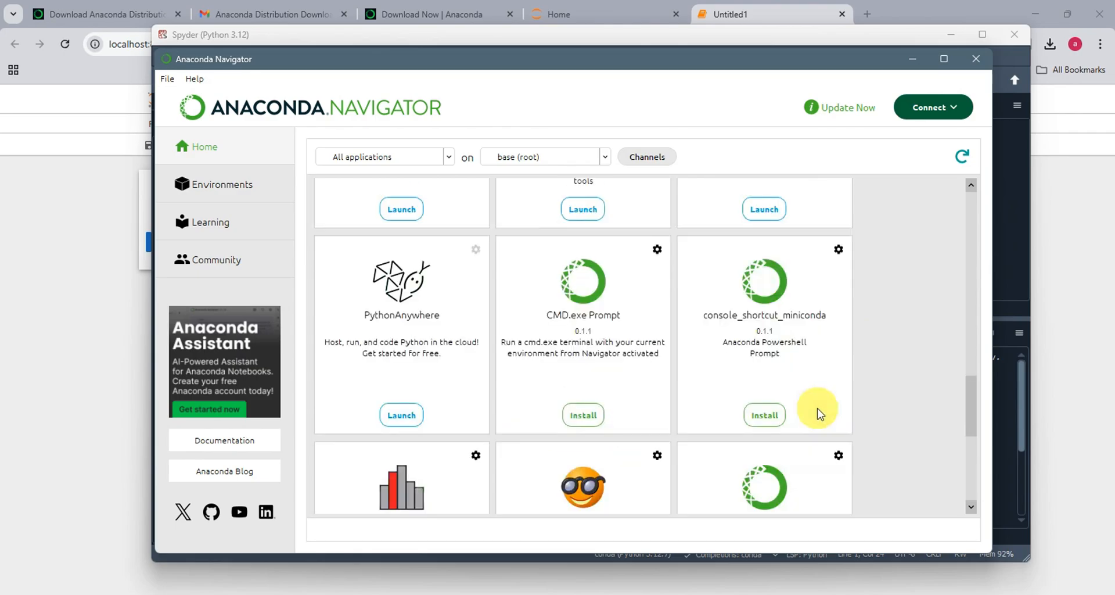
scroll(816, 411, up, 3)
scroll(816, 411, down, 10)
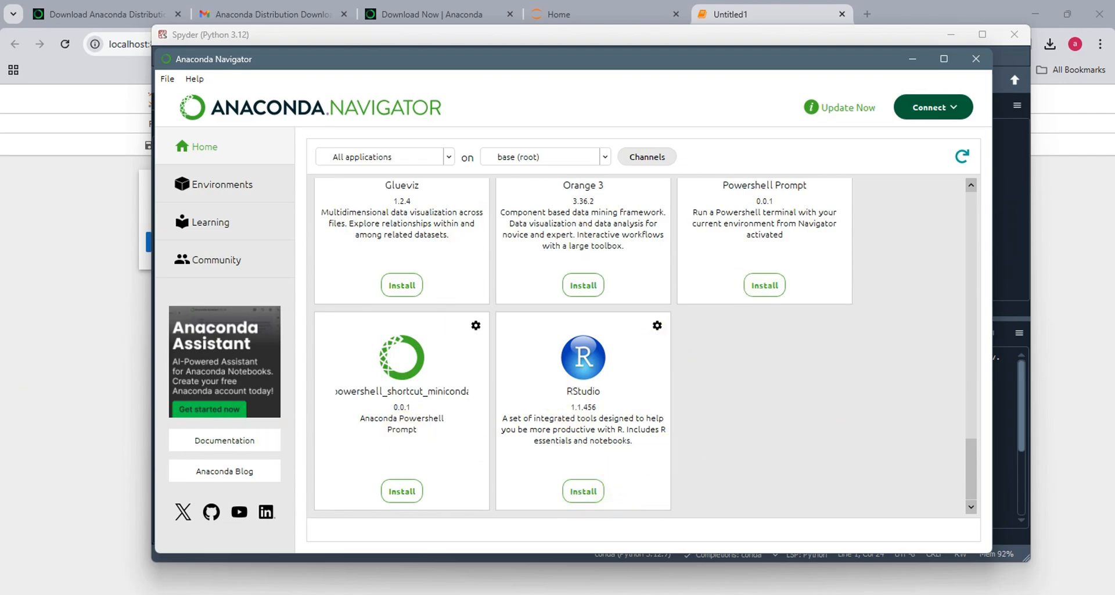
scroll(729, 411, up, 5)
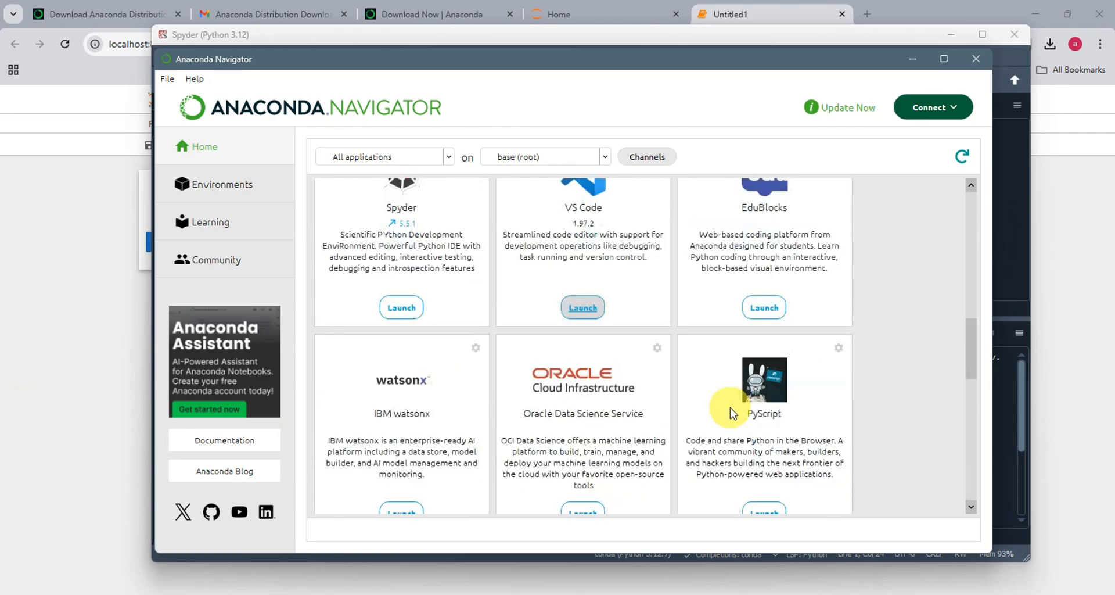
scroll(729, 411, up, 5)
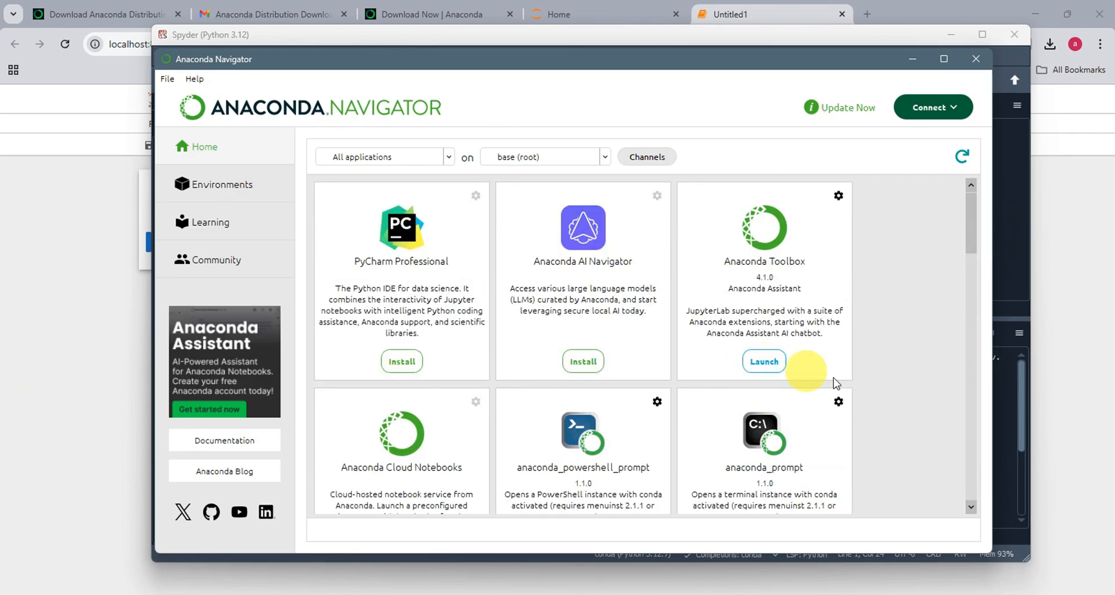
scroll(903, 411, down, 10)
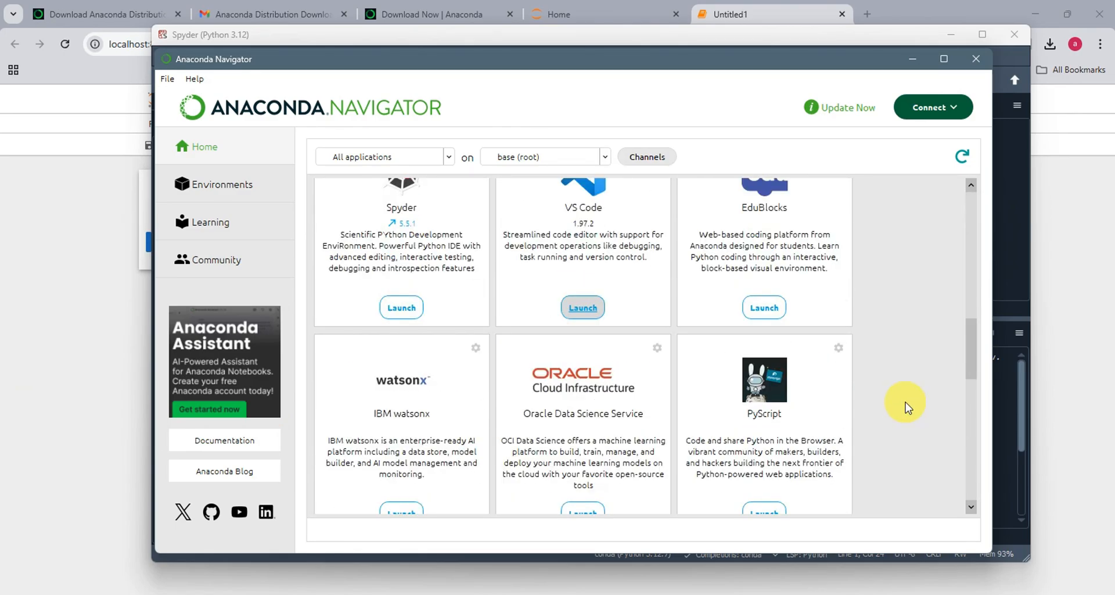
scroll(904, 411, down, 5)
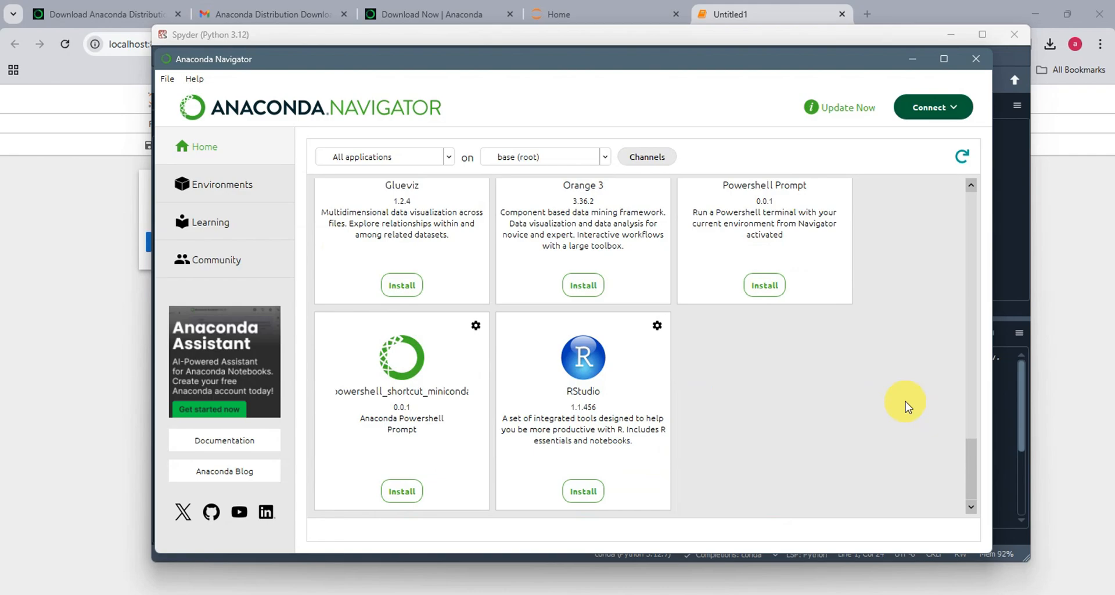